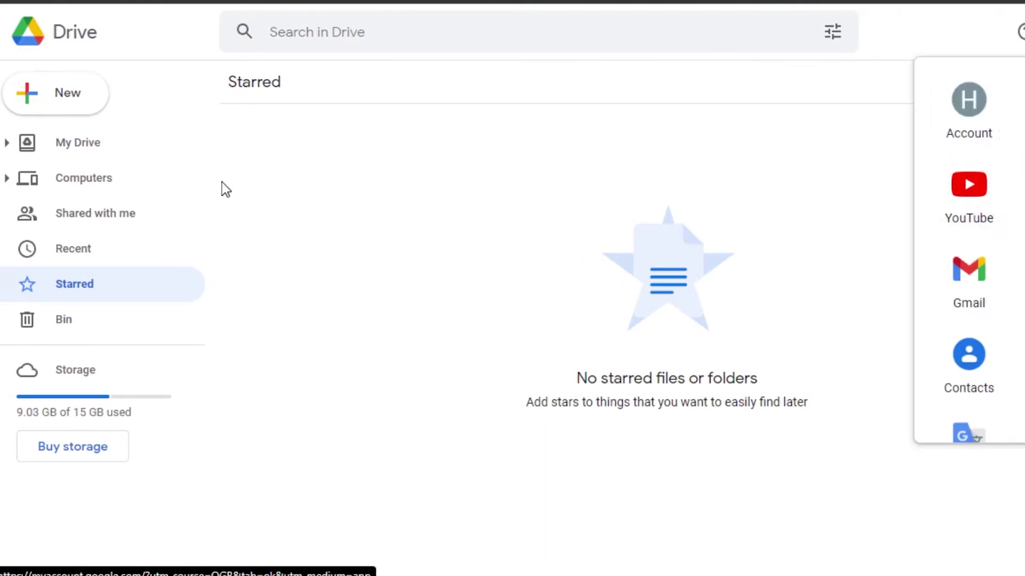
# Switch from Drive to Google Sites and start a new blank site.
pyautogui.click(57, 104)
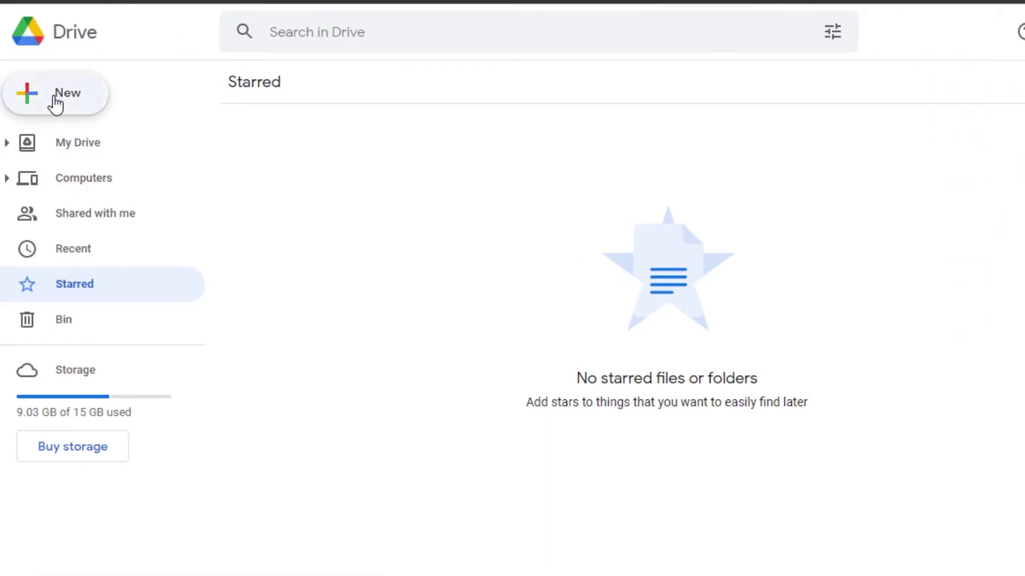
pyautogui.moveTo(73, 332)
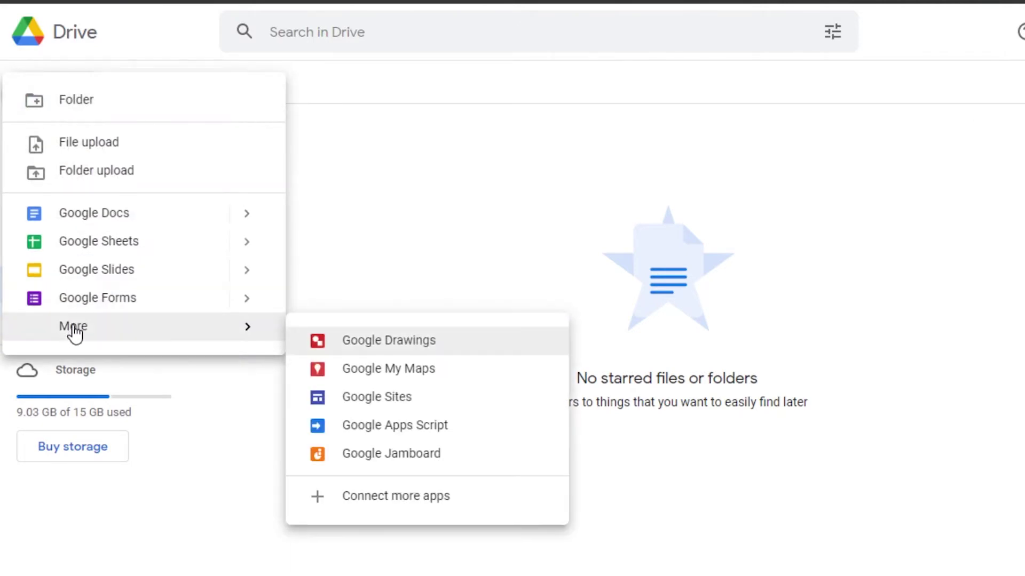
pyautogui.click(397, 406)
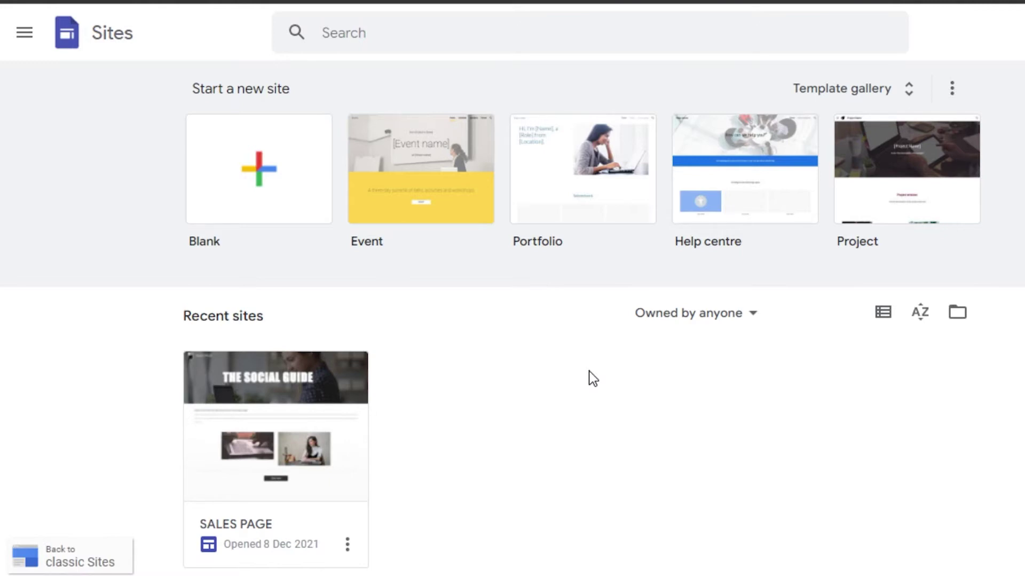
pyautogui.scroll(-1, 512, 314)
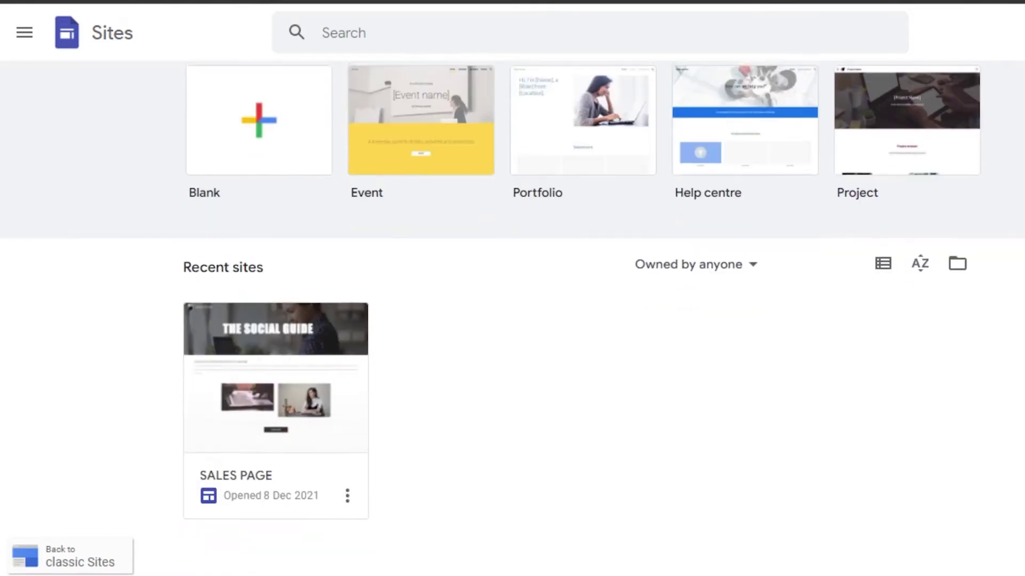
pyautogui.scroll(1, 512, 315)
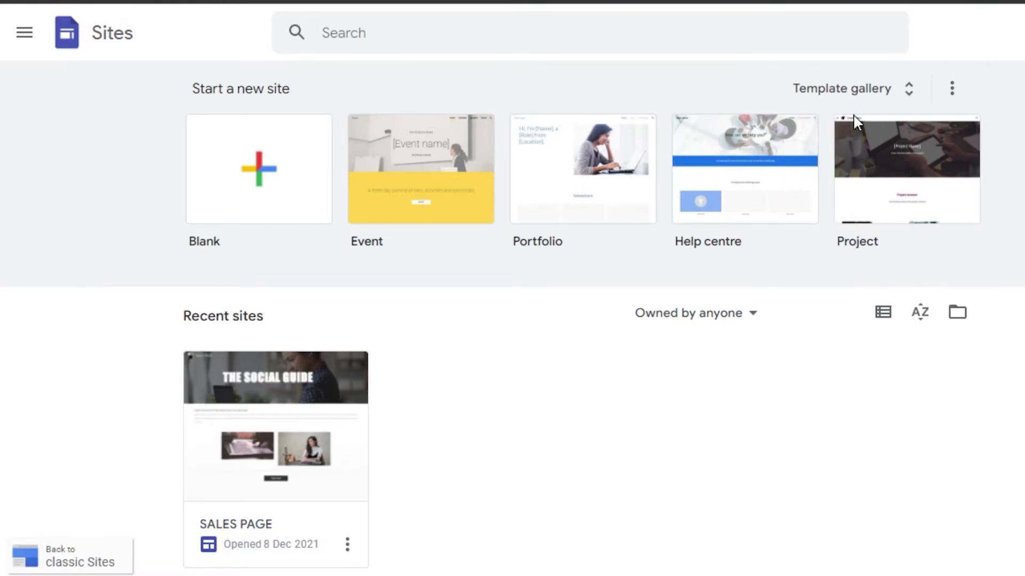
pyautogui.click(289, 185)
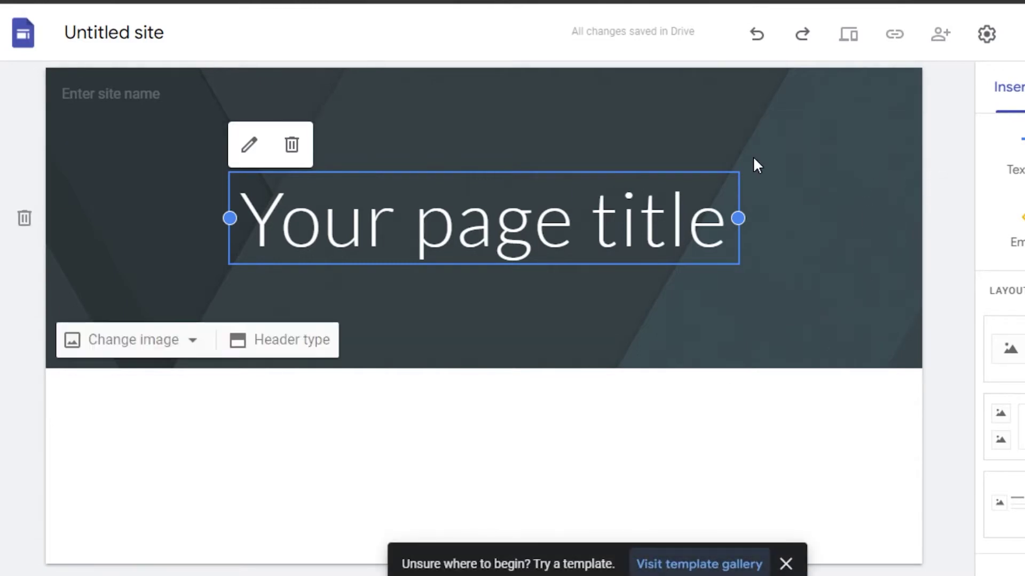
# Name the site document "How to Global" and use the same text as the site name in the header.
pyautogui.click(166, 32)
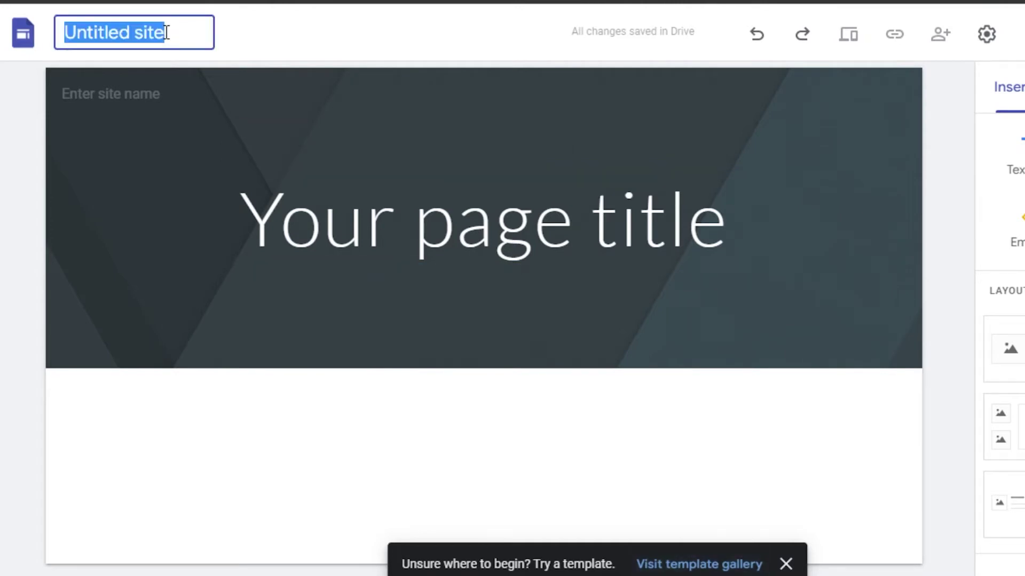
pyautogui.press('BackSpace')
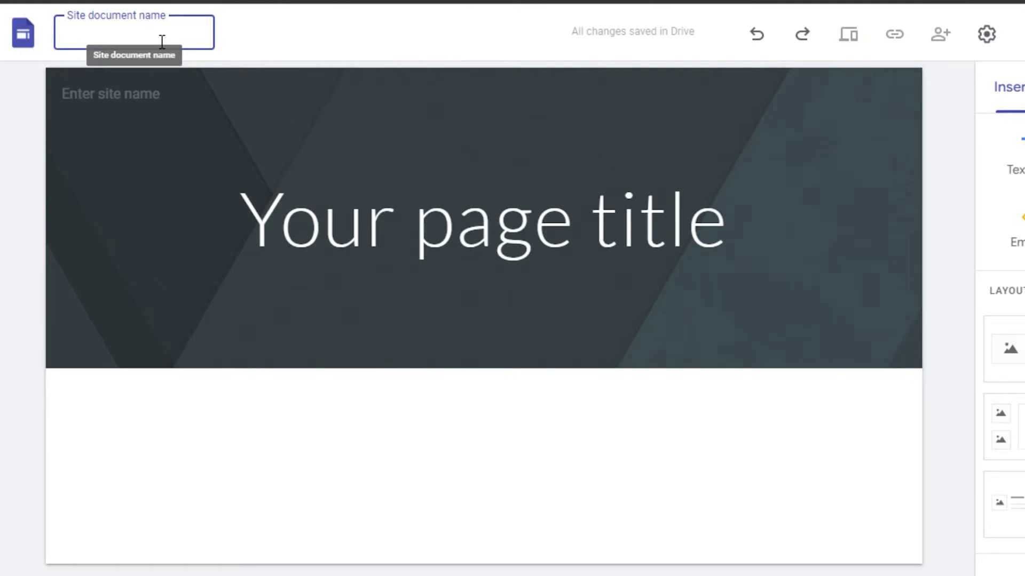
pyautogui.write('How to Global')
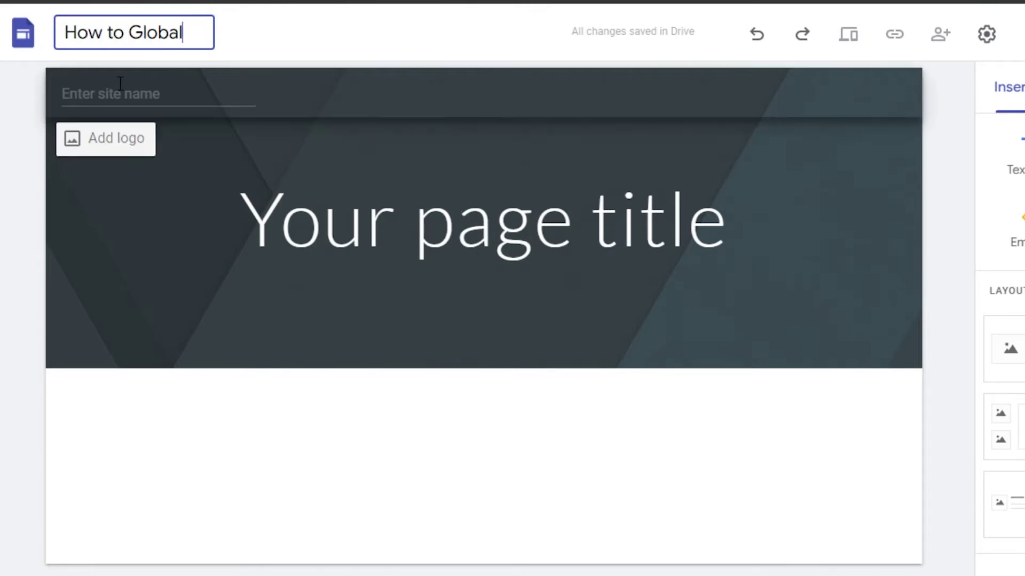
pyautogui.press('Return')
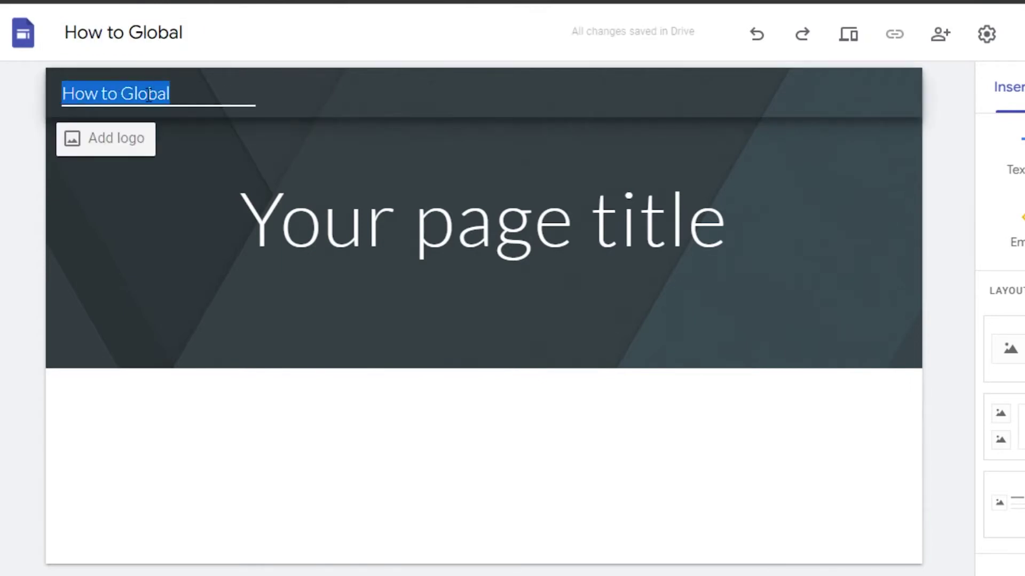
pyautogui.click(291, 192)
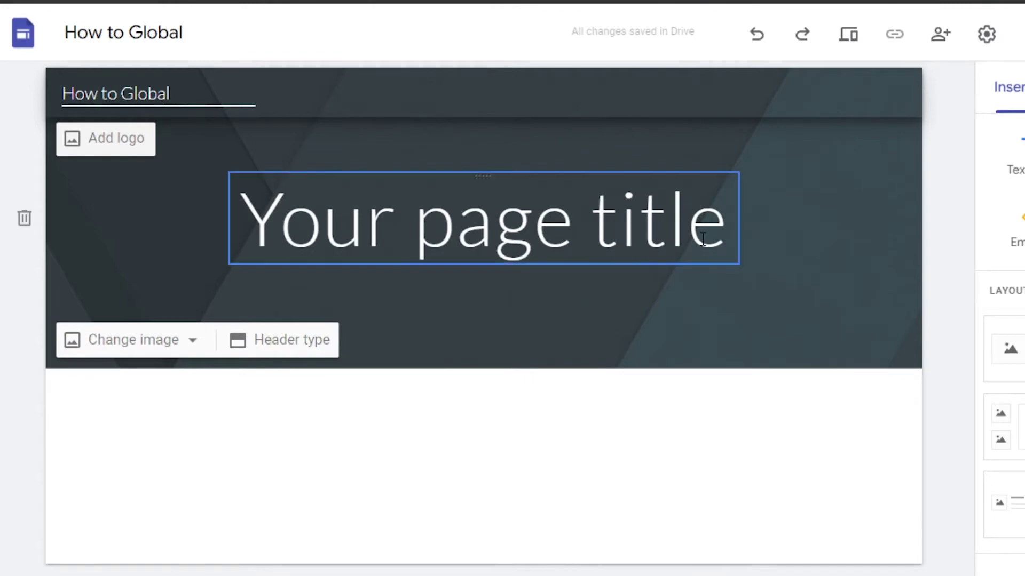
# Replace the placeholder page title in the header with "HOW TO GLOBAL".
pyautogui.click(730, 238)
pyautogui.press('BackSpace')
pyautogui.press('BackSpace')
pyautogui.press('BackSpace')
pyautogui.press('BackSpace')
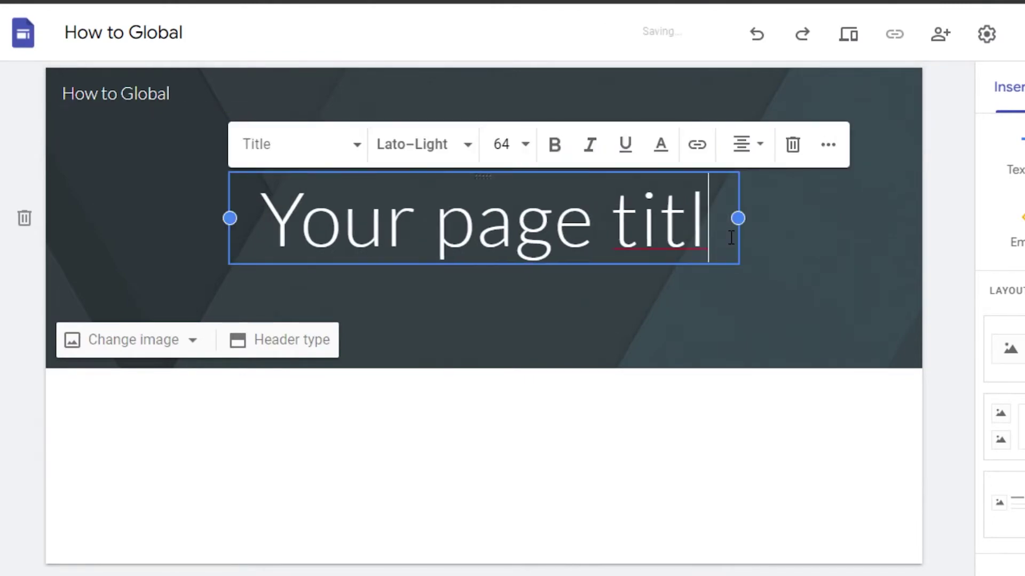
pyautogui.press('BackSpace')
pyautogui.press('BackSpace')
pyautogui.press('BackSpace')
pyautogui.press('BackSpace')
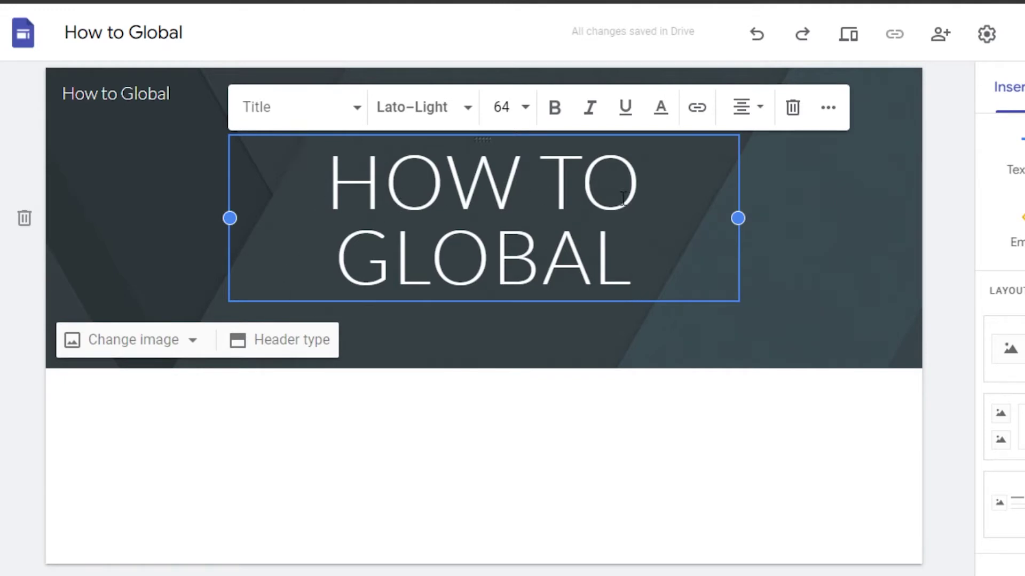
pyautogui.click(704, 172)
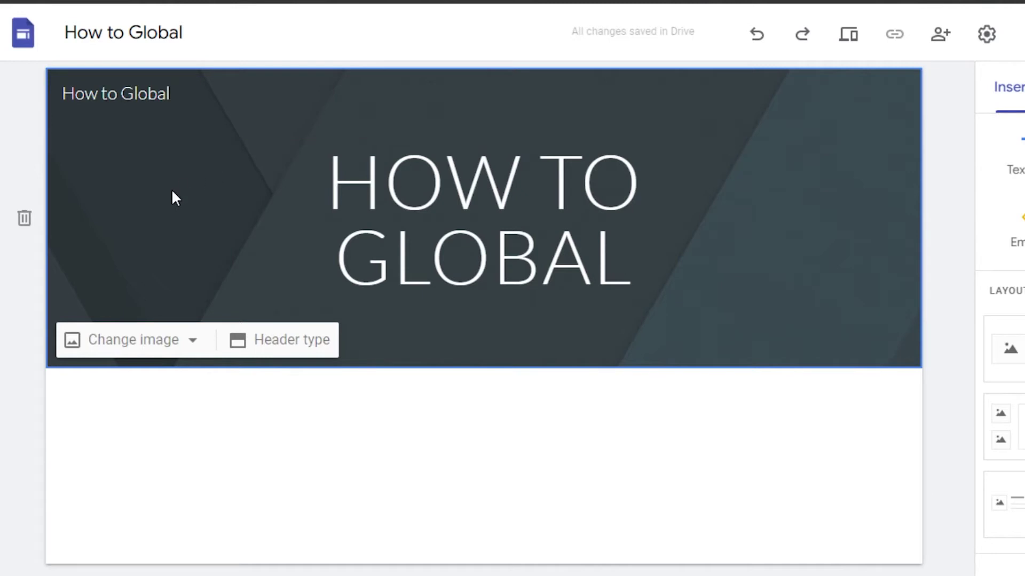
# Make the whole "HOW TO GLOBAL" page title bold, keeping its font size.
pyautogui.click(574, 220)
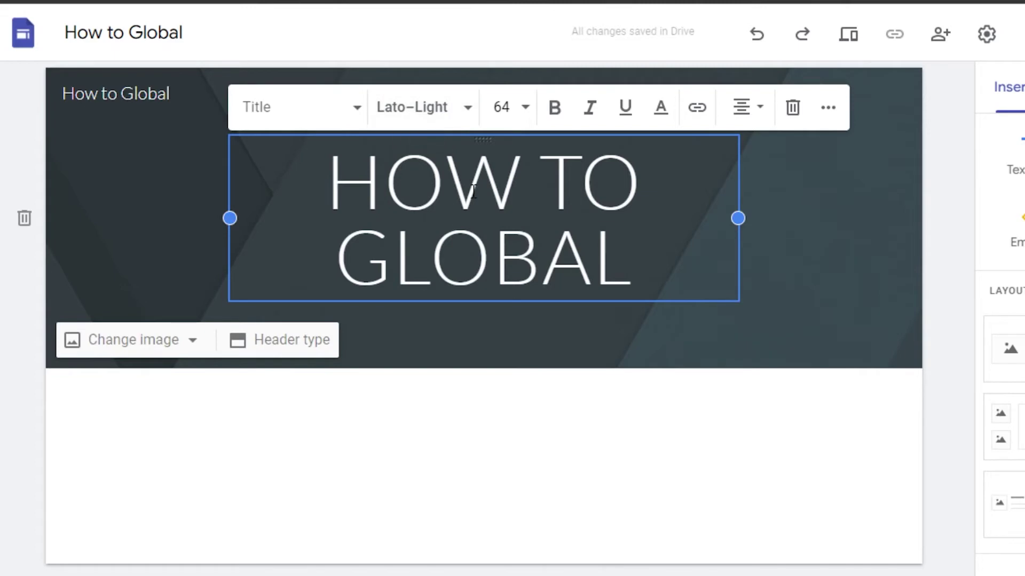
pyautogui.click(525, 108)
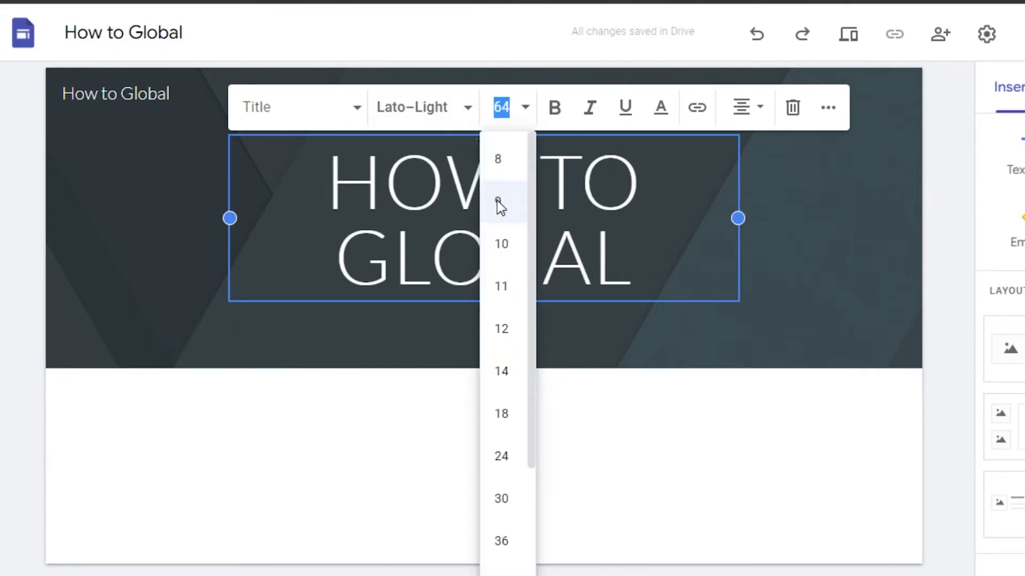
pyautogui.click(554, 108)
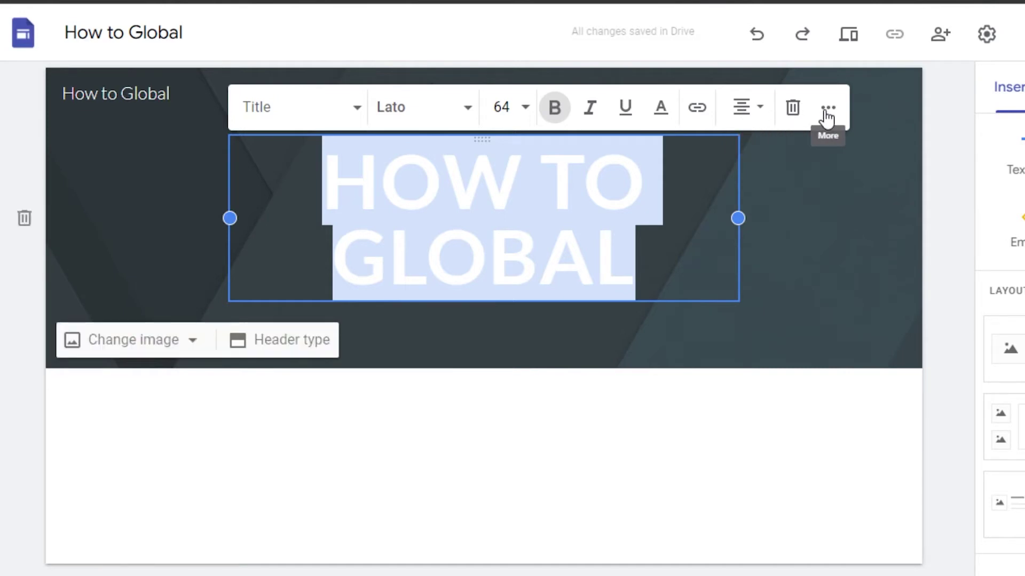
pyautogui.click(463, 403)
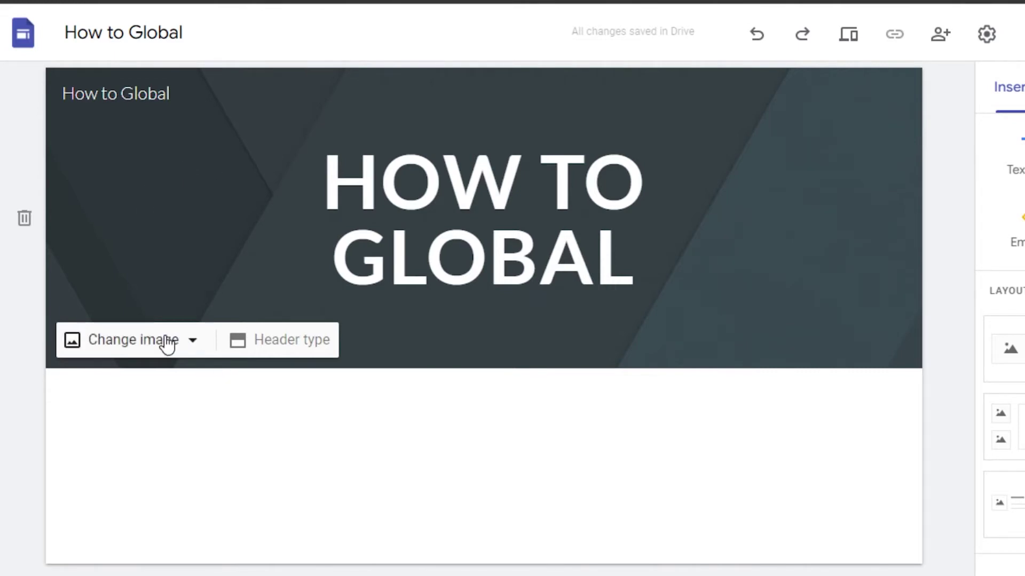
# Review the header types, then set the header background to the gallery photo of a laptop, coffee cup and notebook on a wooden desk.
pyautogui.click(262, 346)
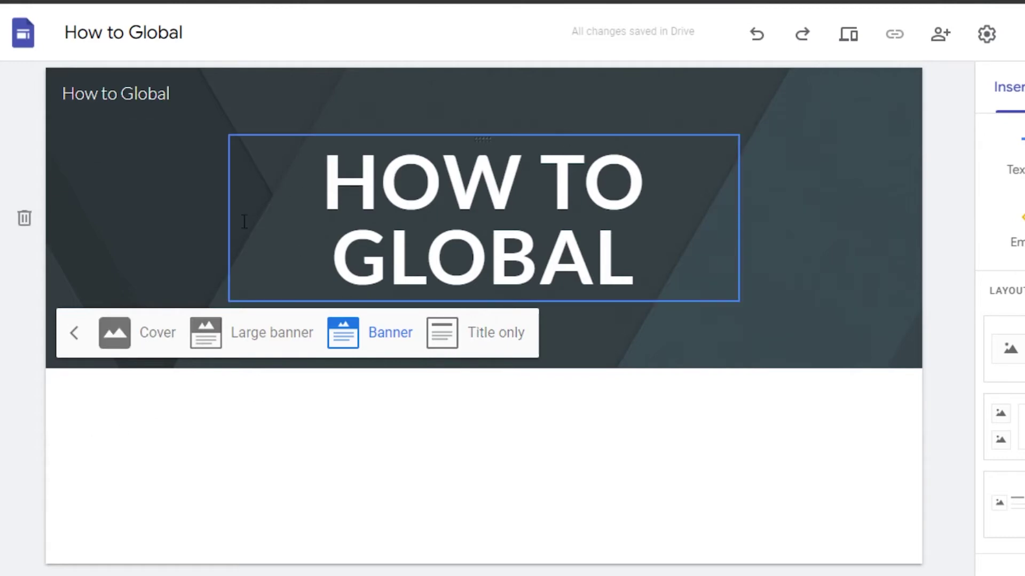
pyautogui.click(191, 242)
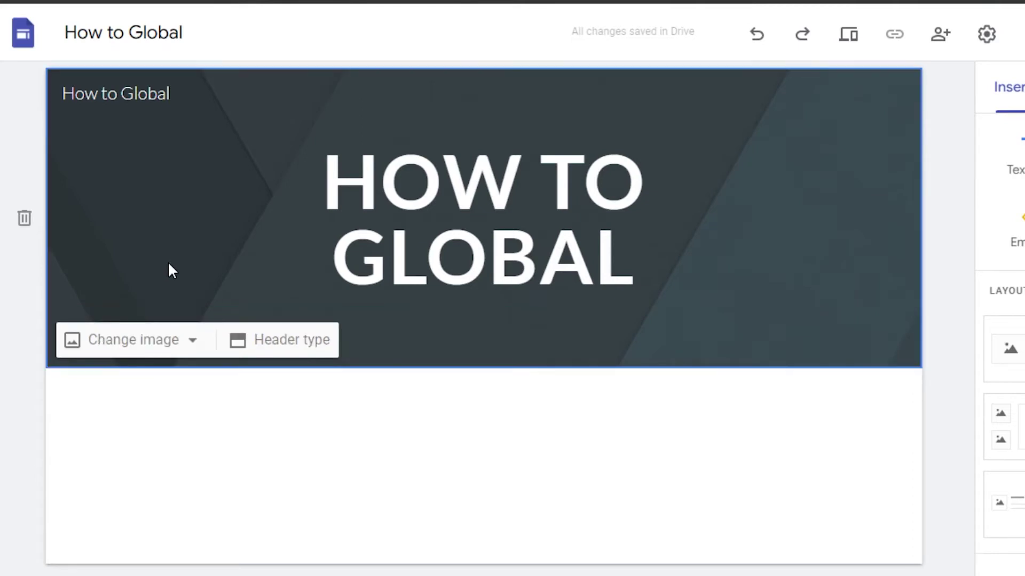
pyautogui.click(126, 347)
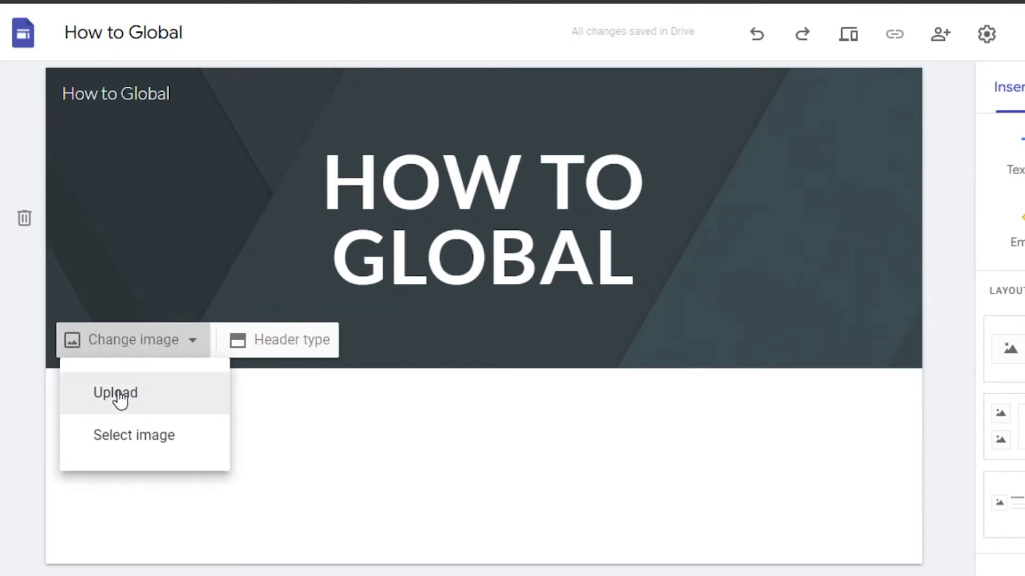
pyautogui.click(143, 434)
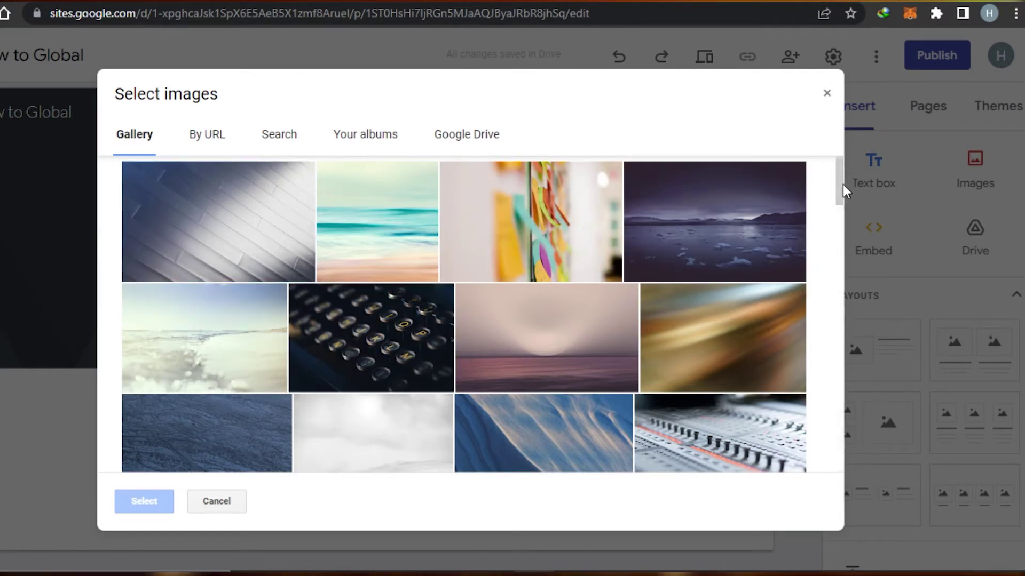
pyautogui.moveTo(840, 185); pyautogui.dragTo(837, 237)
pyautogui.click(499, 301)
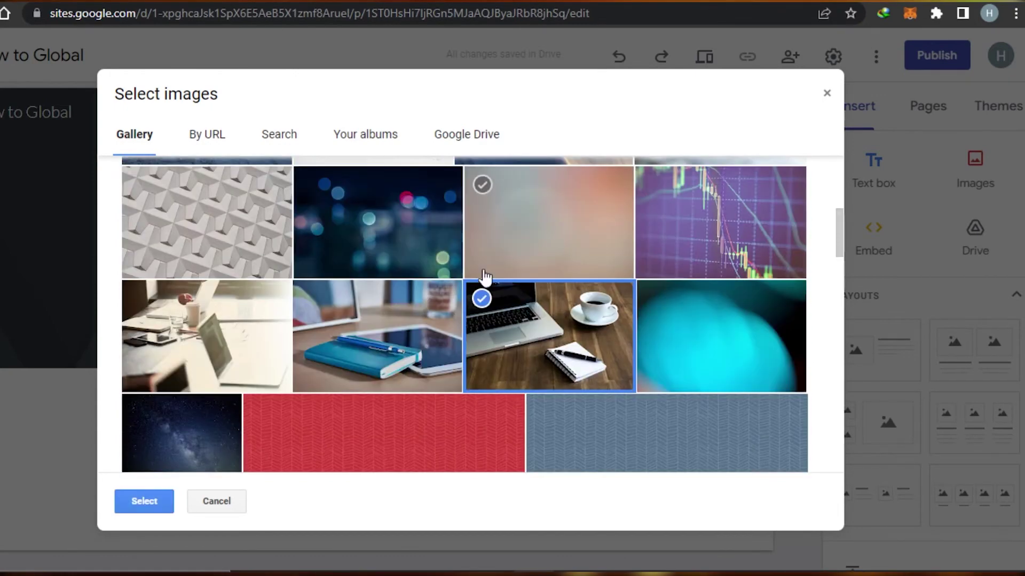
pyautogui.click(149, 506)
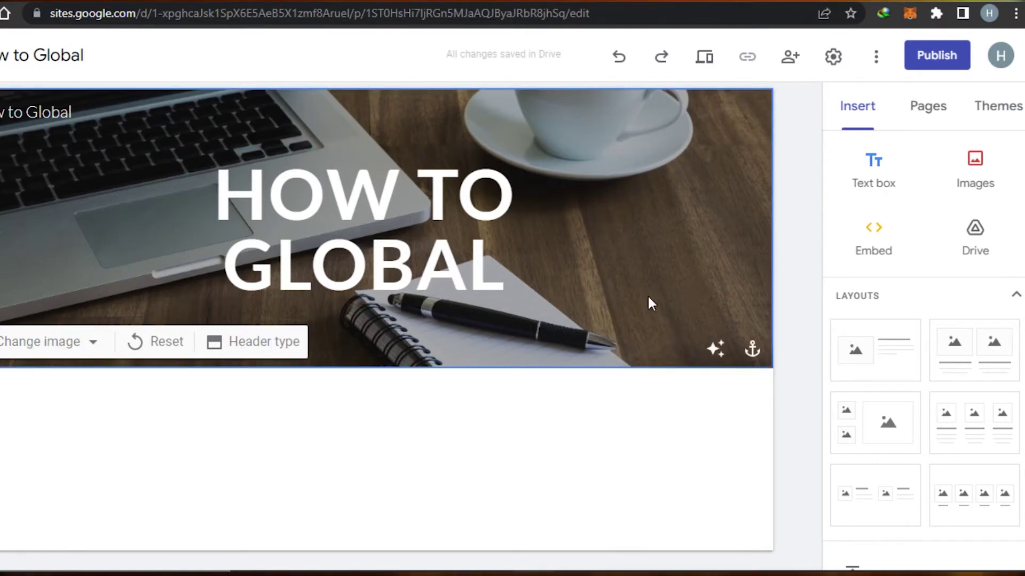
# Review the available content elements and insert the layout with a single image beside a heading and text below the header.
pyautogui.scroll(-5, 923, 374)
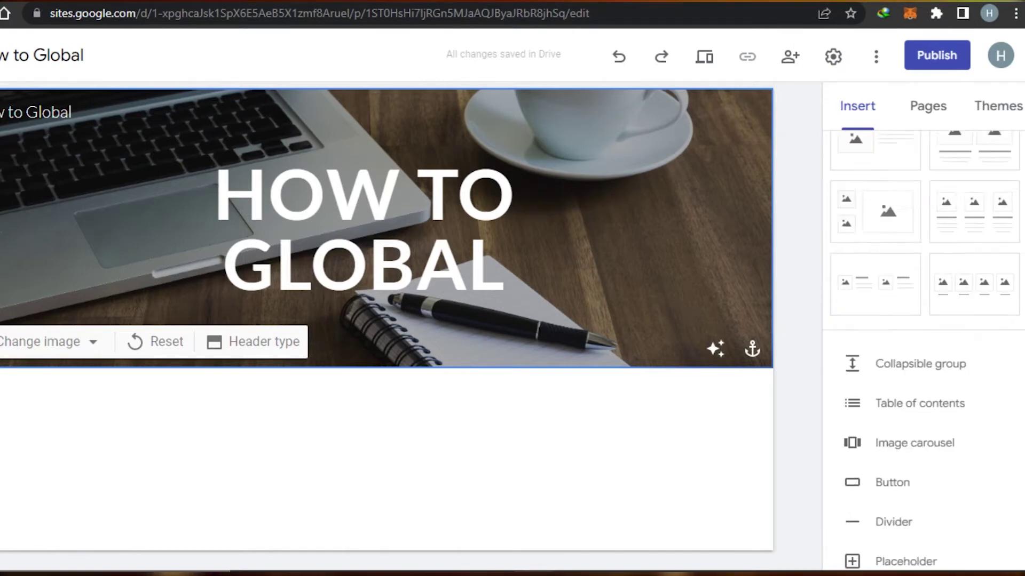
pyautogui.scroll(4, 924, 373)
pyautogui.scroll(-6, 923, 346)
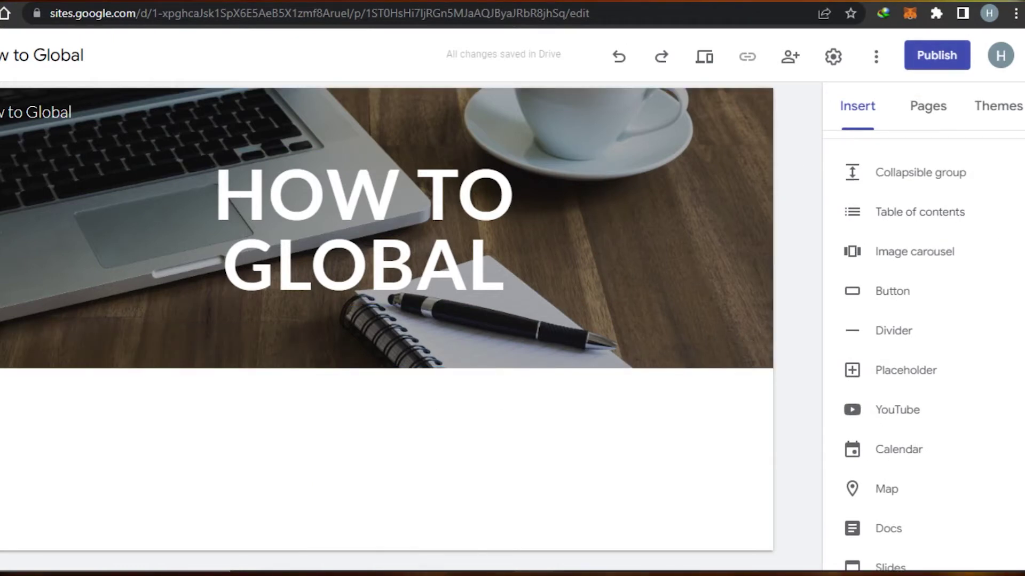
pyautogui.scroll(-1, 1012, 223)
pyautogui.scroll(5, 1013, 224)
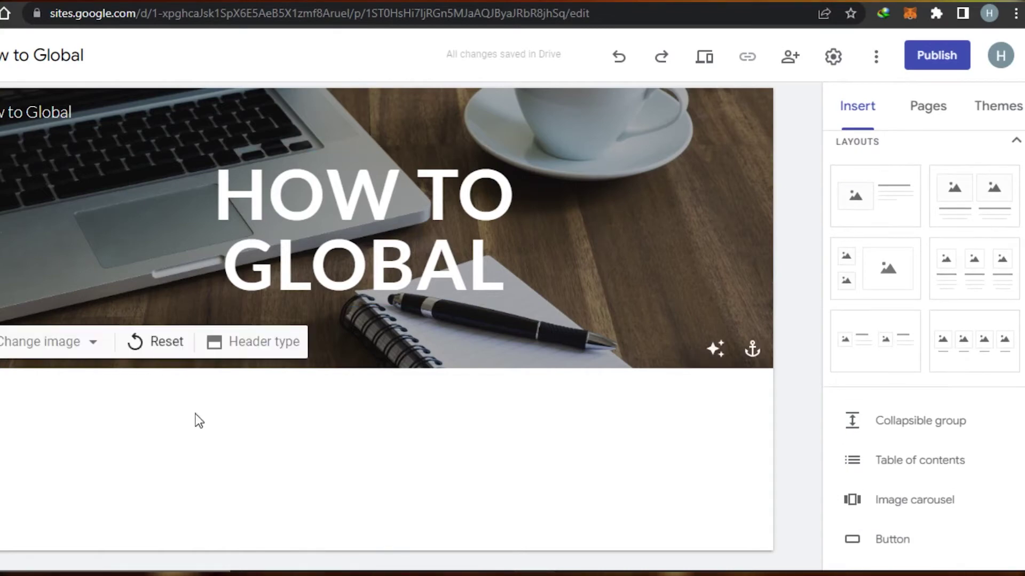
pyautogui.scroll(2, 878, 299)
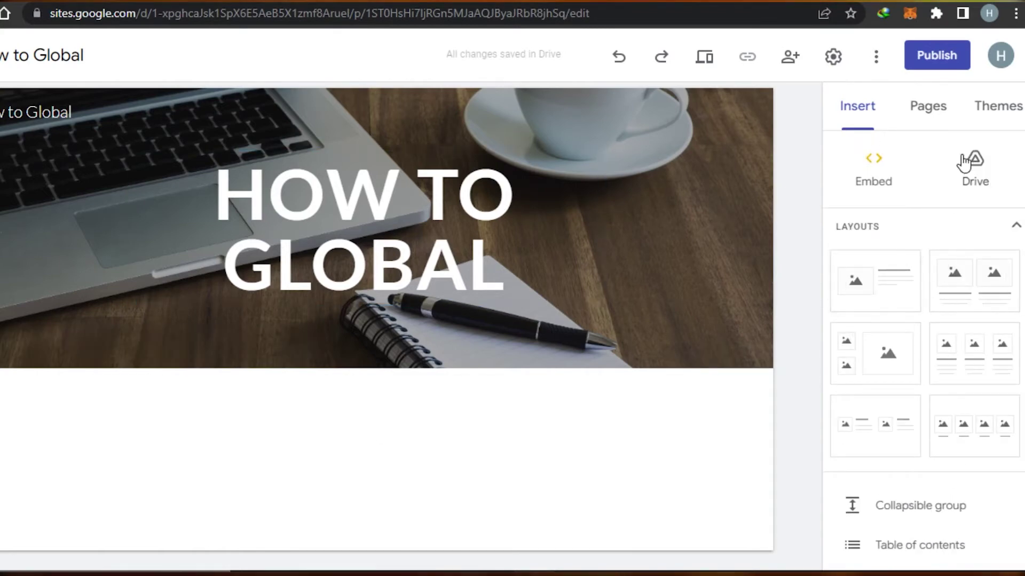
pyautogui.click(885, 304)
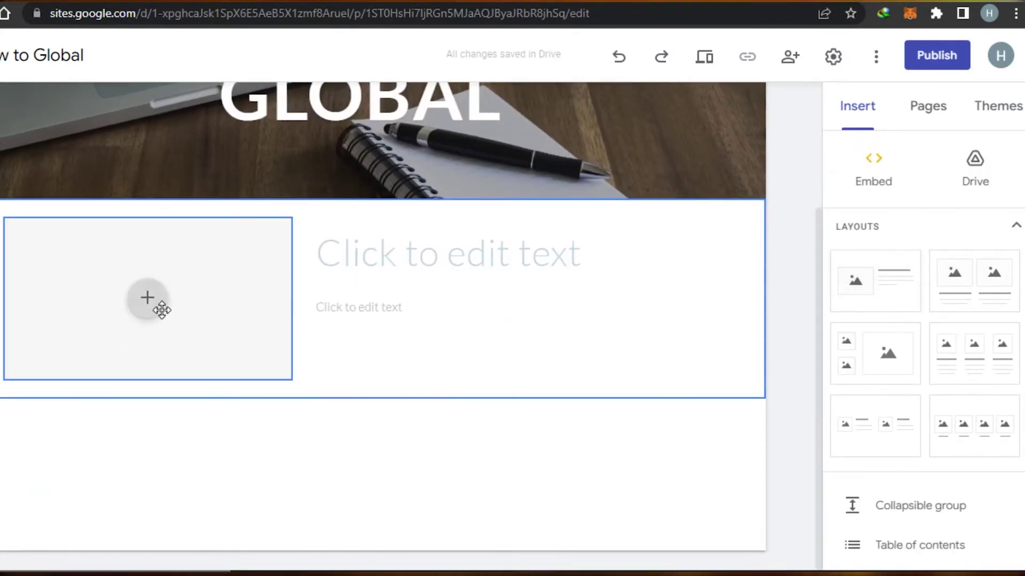
# Search Google Images for "office" and fill the layout's image placeholder with the photo of a laptop and plants on a light wooden desk.
pyautogui.click(133, 297)
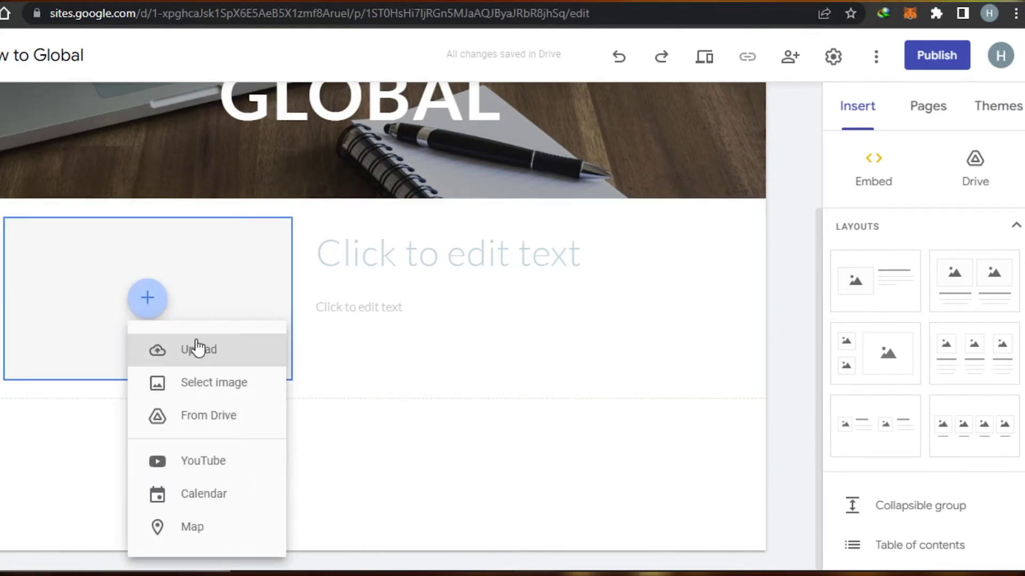
pyautogui.click(193, 391)
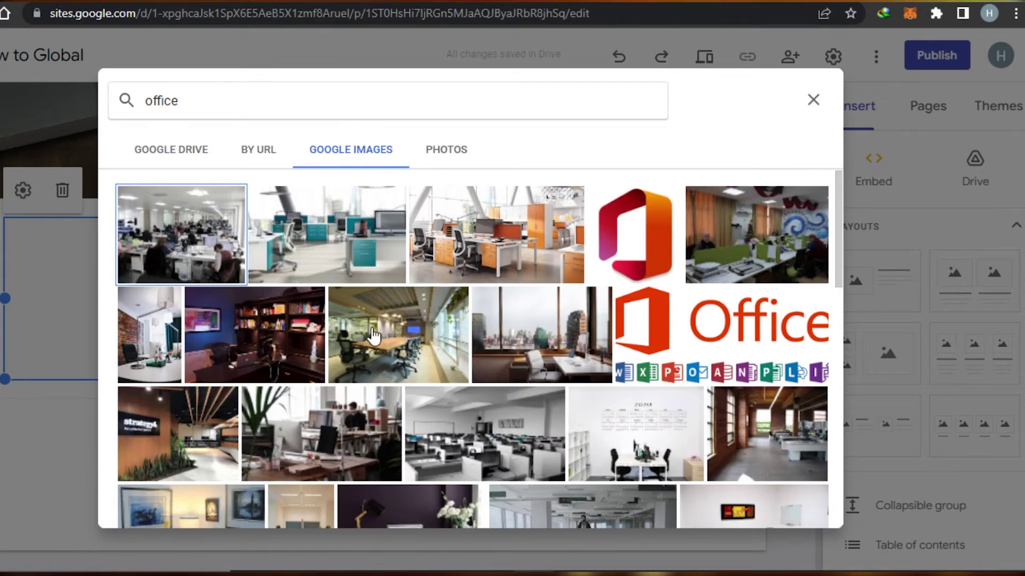
pyautogui.moveTo(836, 222); pyautogui.dragTo(852, 395)
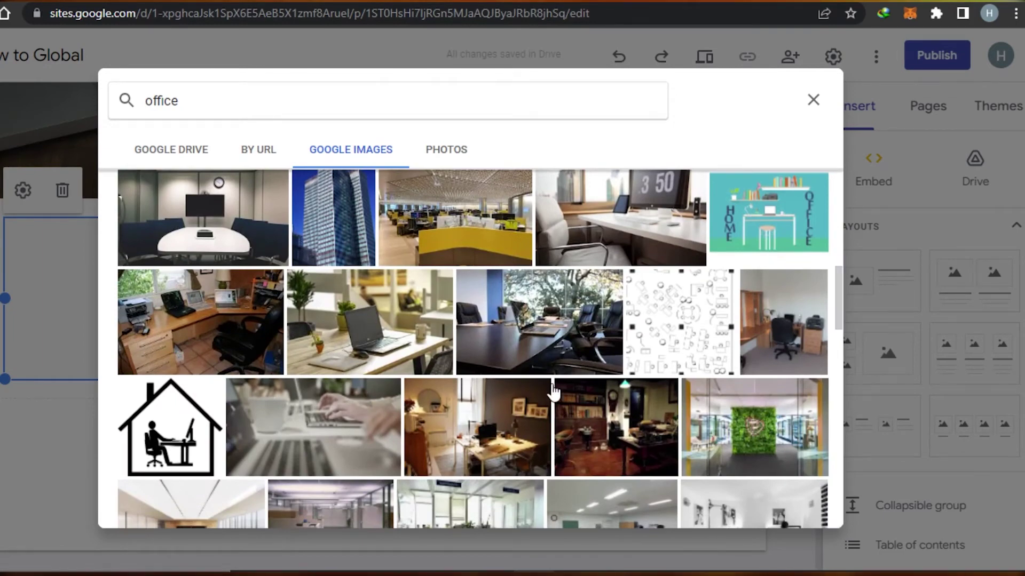
pyautogui.click(414, 346)
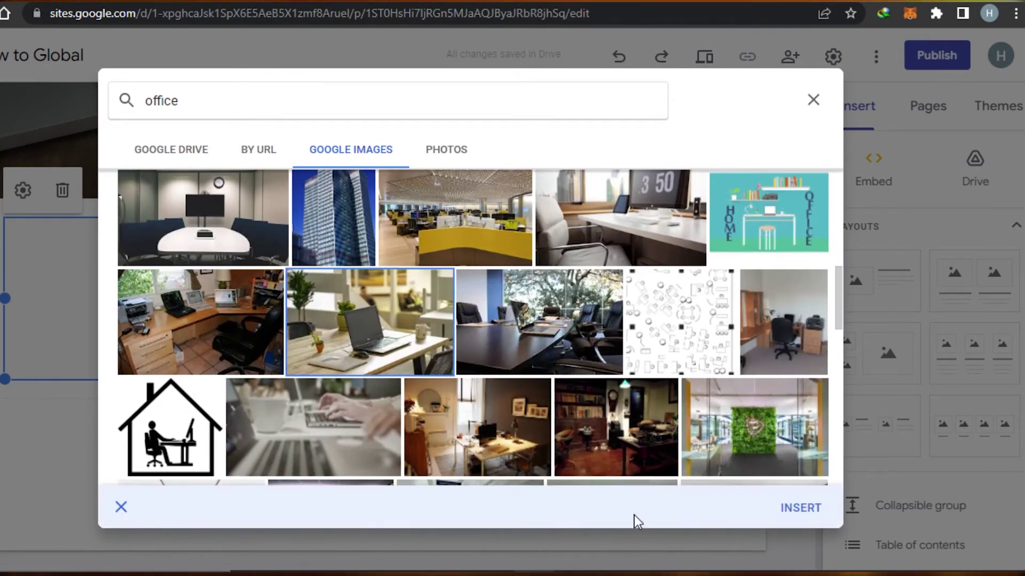
pyautogui.click(803, 507)
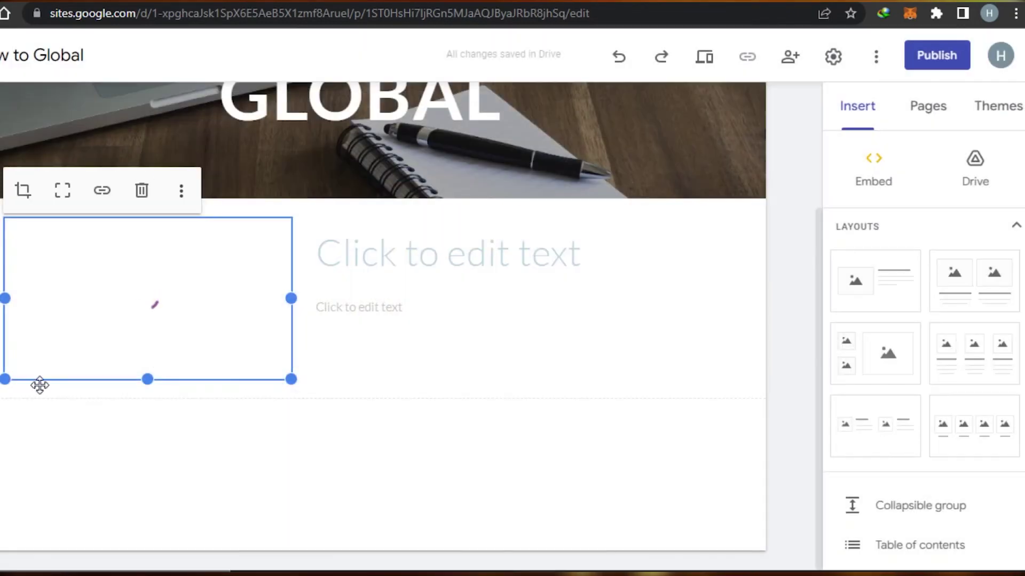
# Enter the bold heading "YOUTUBE VIDEOS" in the title placeholder beside the office image.
pyautogui.click(600, 241)
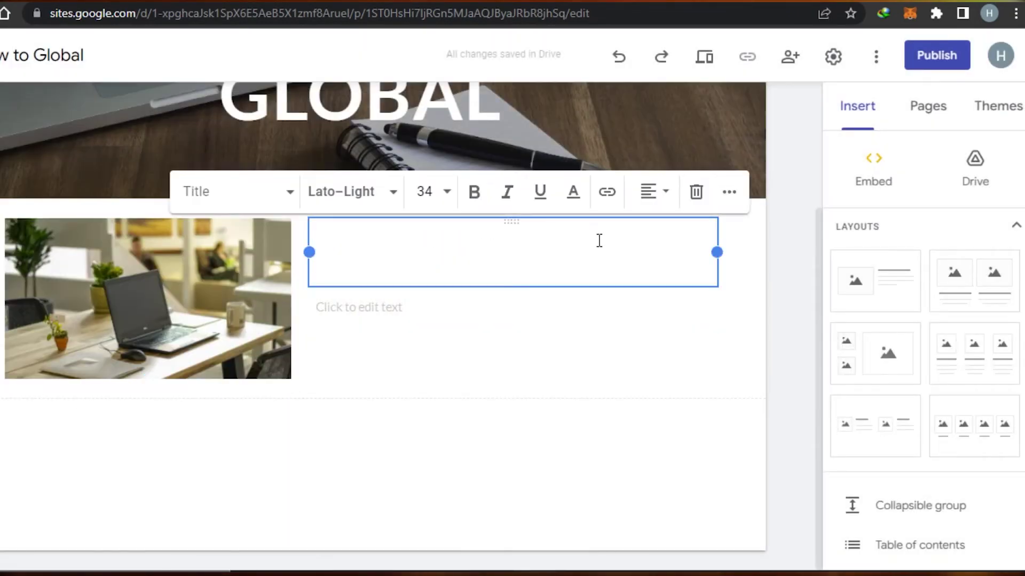
pyautogui.write('YOUTUBE VIDEOS')
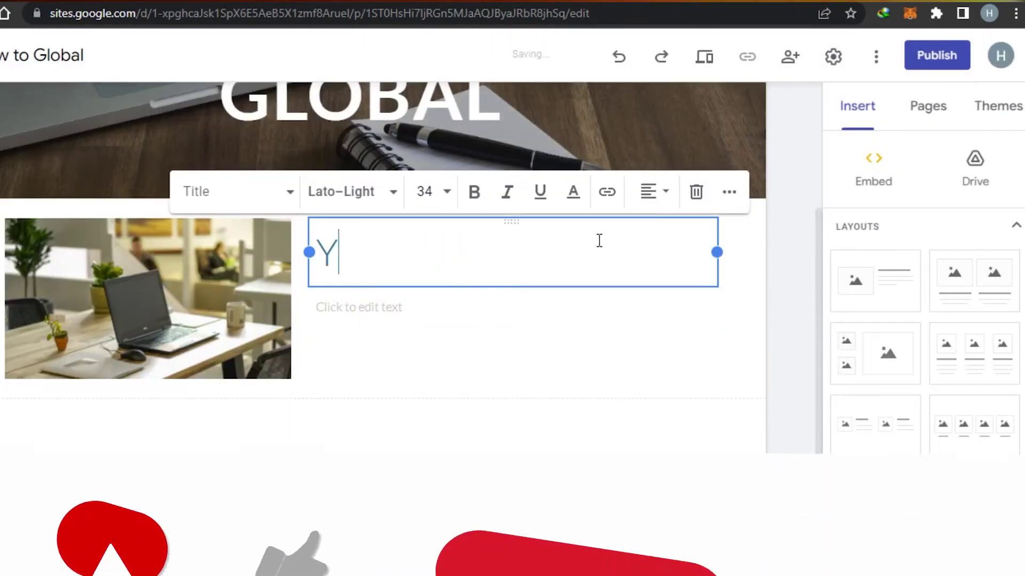
pyautogui.click(157, 330)
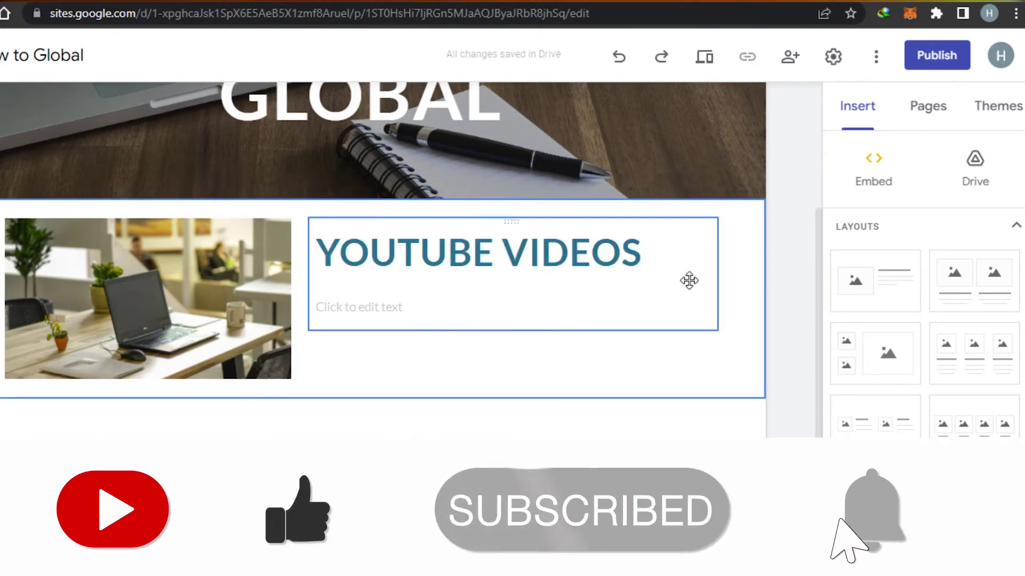
# Enter "LIKE AND SUBSCRIBE" as the body text under the "YOUTUBE VIDEOS" heading.
pyautogui.scroll(-5, 849, 288)
pyautogui.scroll(-1, 923, 346)
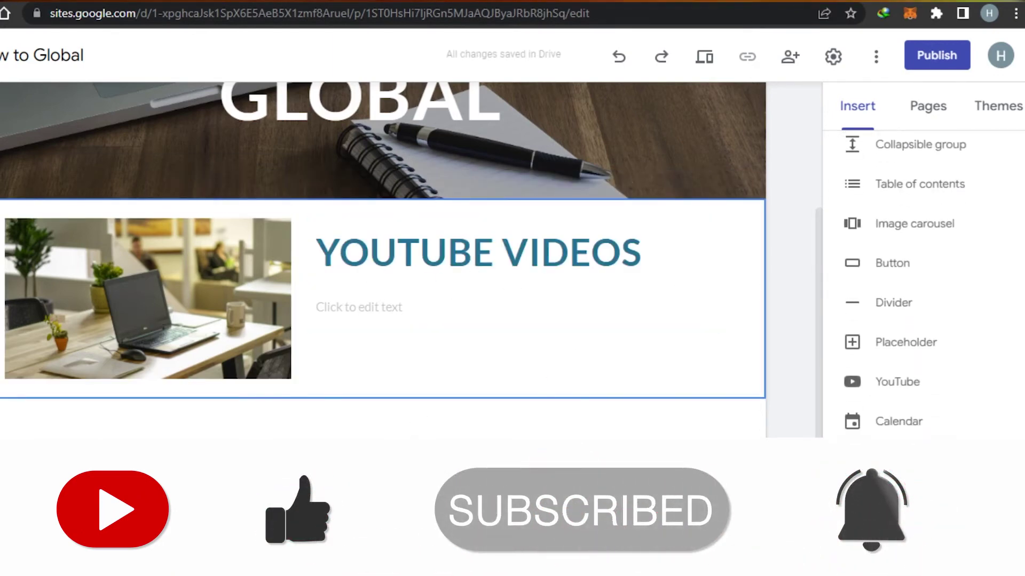
pyautogui.scroll(1, 923, 347)
pyautogui.scroll(-1, 923, 347)
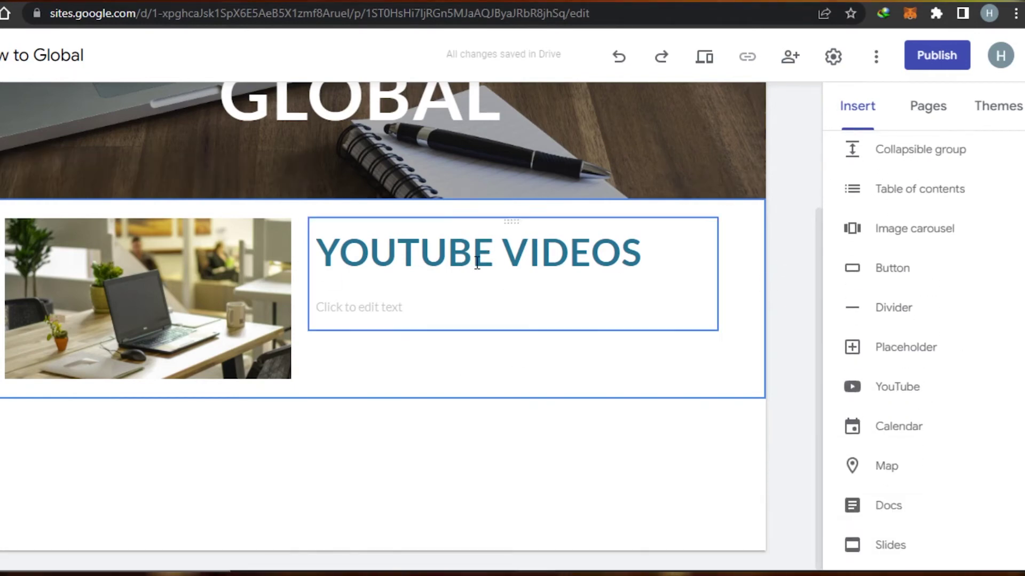
pyautogui.click(362, 318)
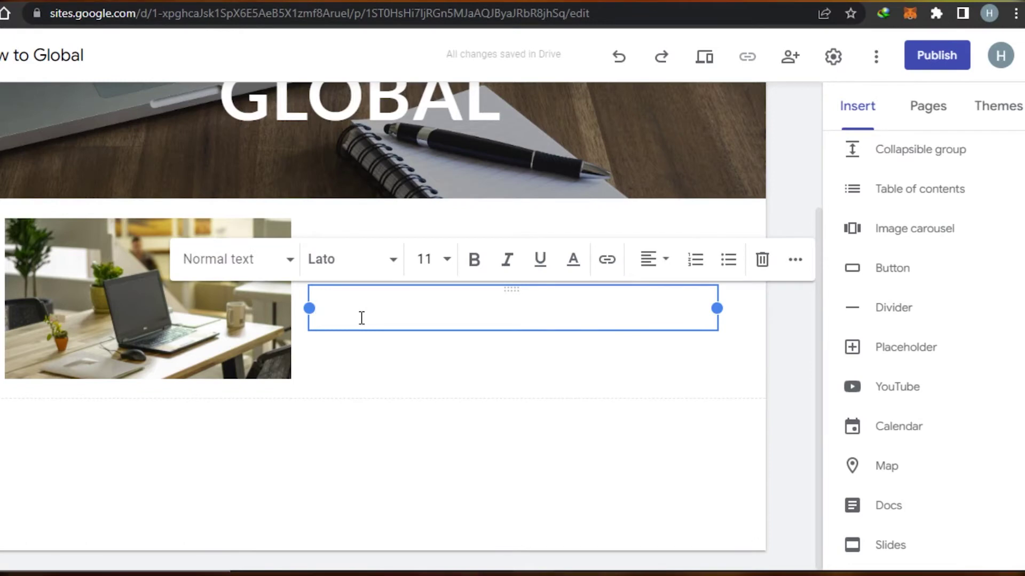
pyautogui.write('LIKE AND SUBSCRIBE')
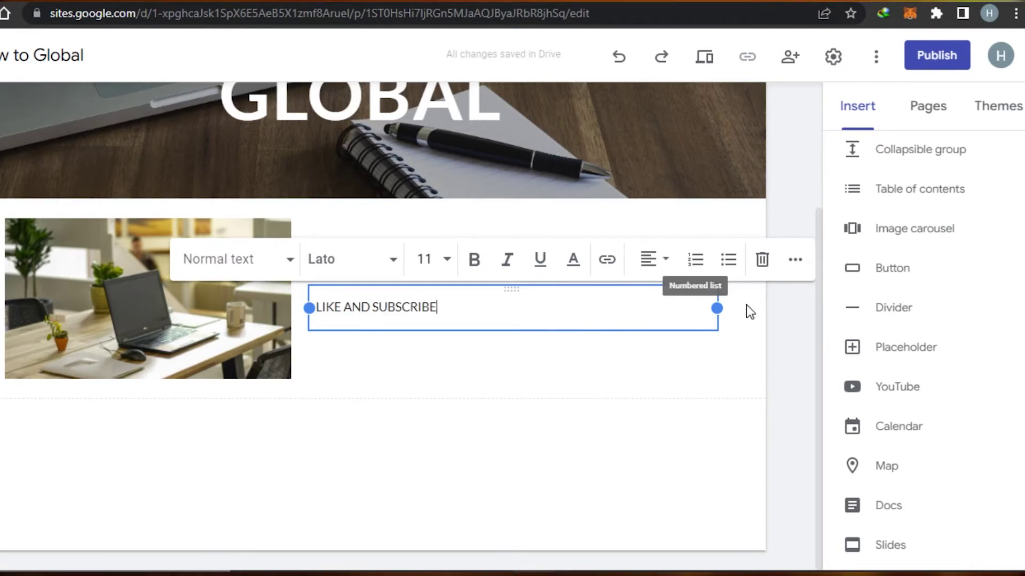
pyautogui.click(777, 346)
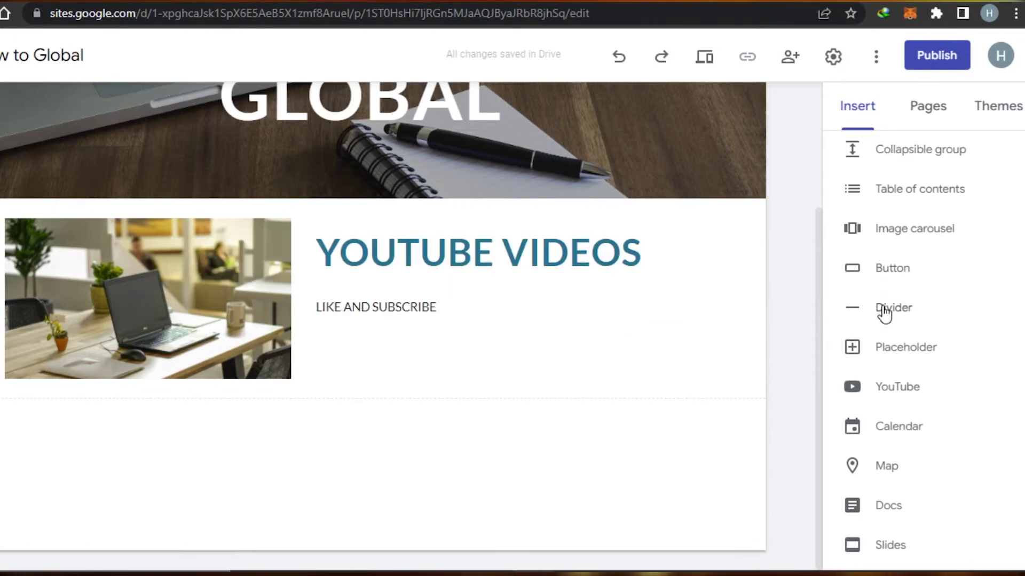
pyautogui.click(884, 312)
pyautogui.click(897, 385)
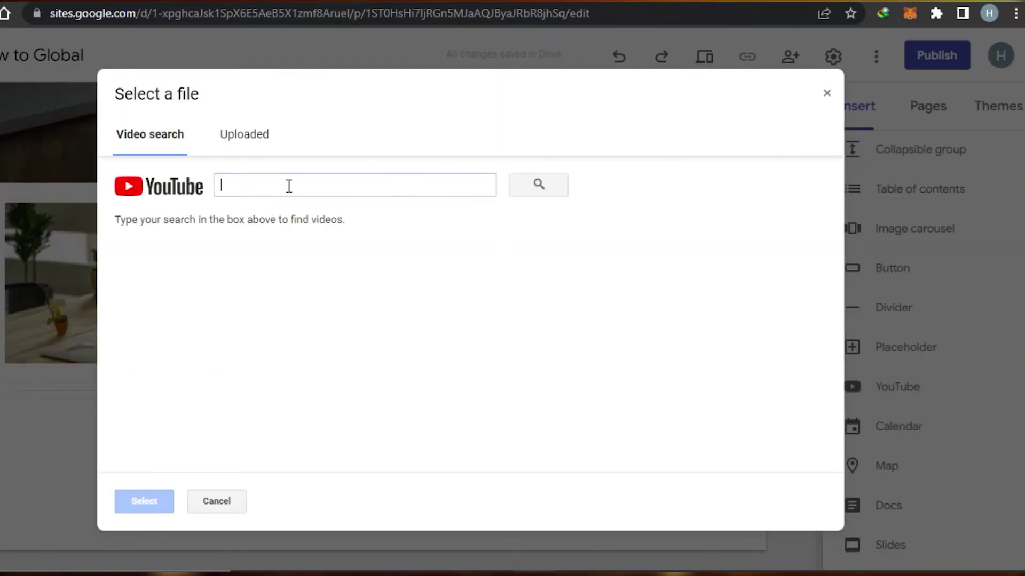
pyautogui.click(289, 186)
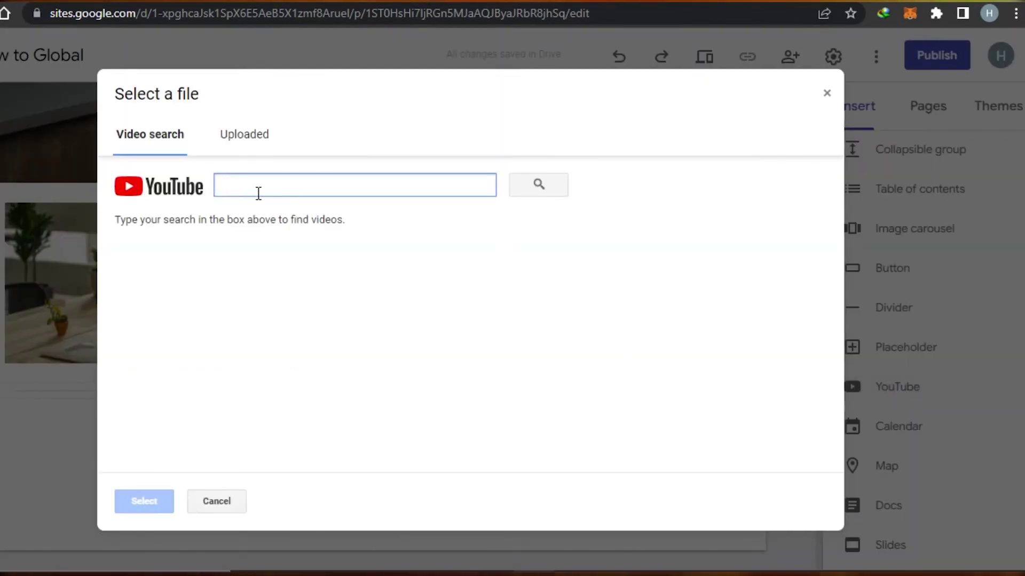
pyautogui.write('https://www.youtube.com/watch?v=8knzRmZP2jA')
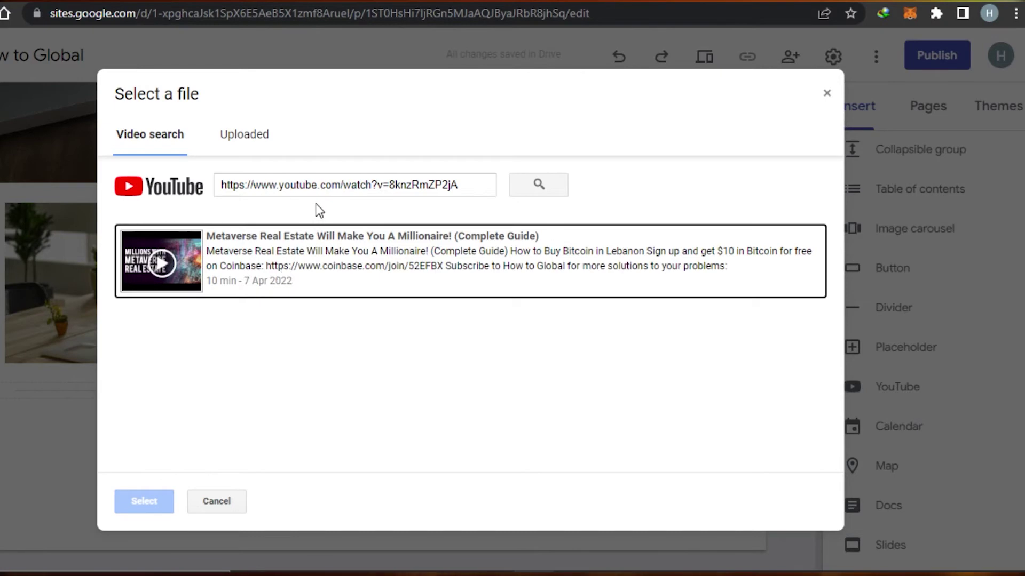
pyautogui.click(354, 278)
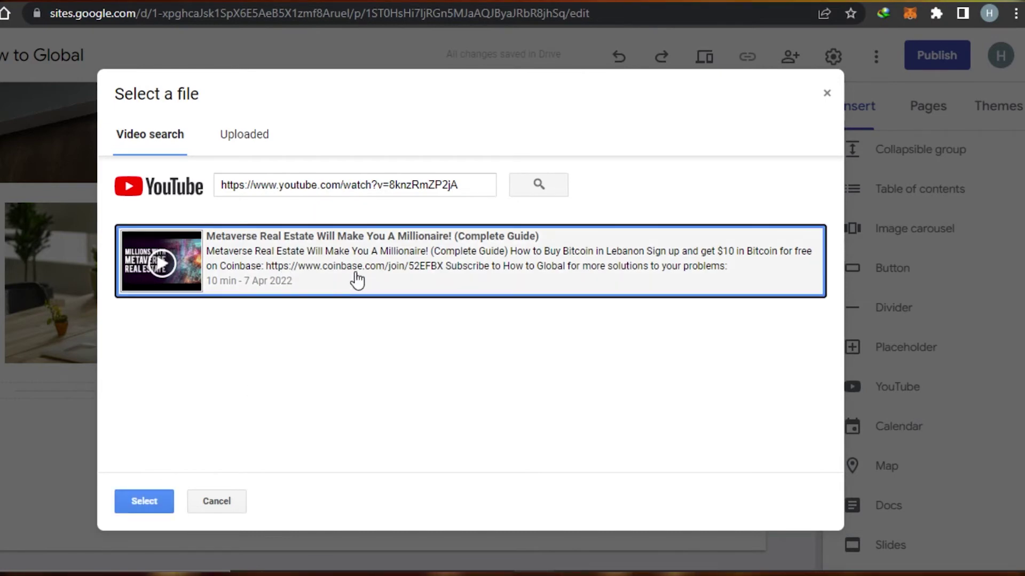
pyautogui.click(142, 504)
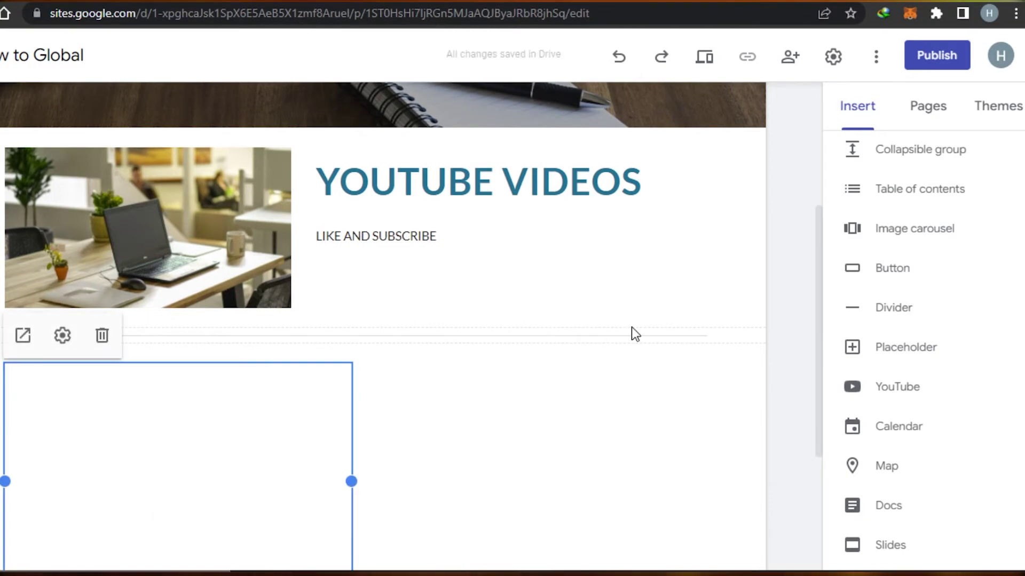
# Center the YouTube video in its section and give that section a blurred, dark brownish image background.
pyautogui.scroll(-2, 1003, 213)
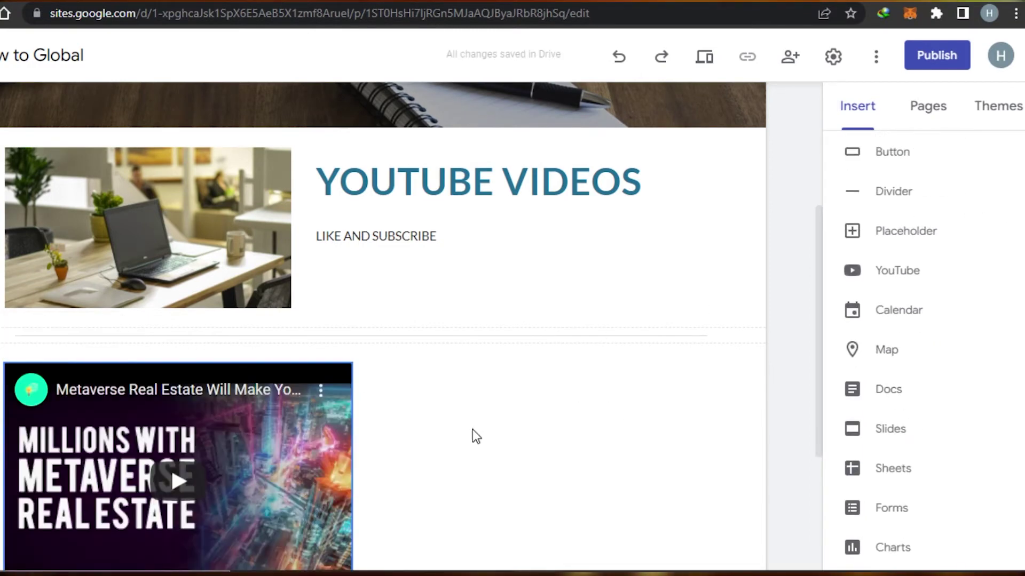
pyautogui.moveTo(331, 437); pyautogui.dragTo(367, 418)
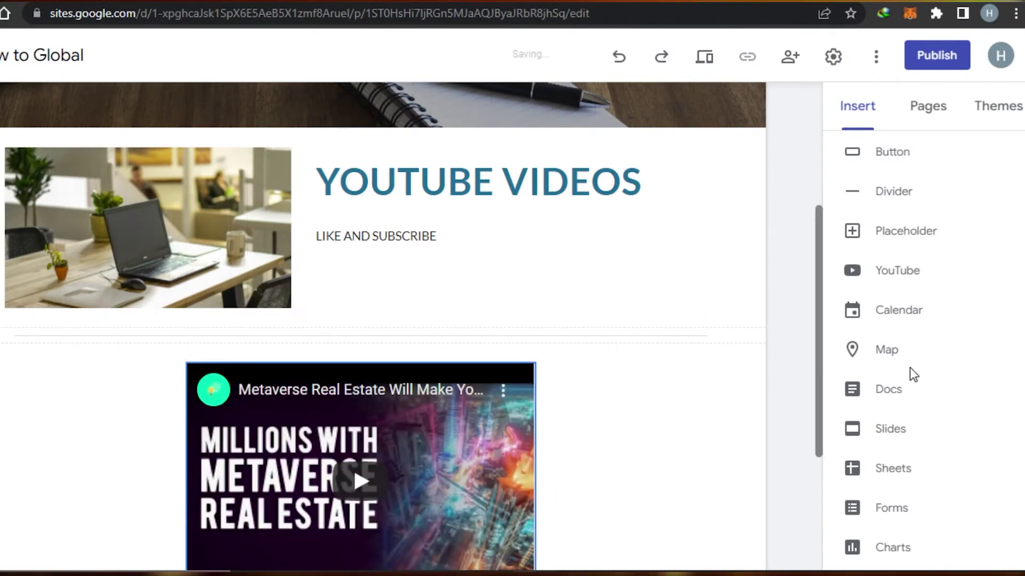
pyautogui.moveTo(819, 277); pyautogui.dragTo(822, 375)
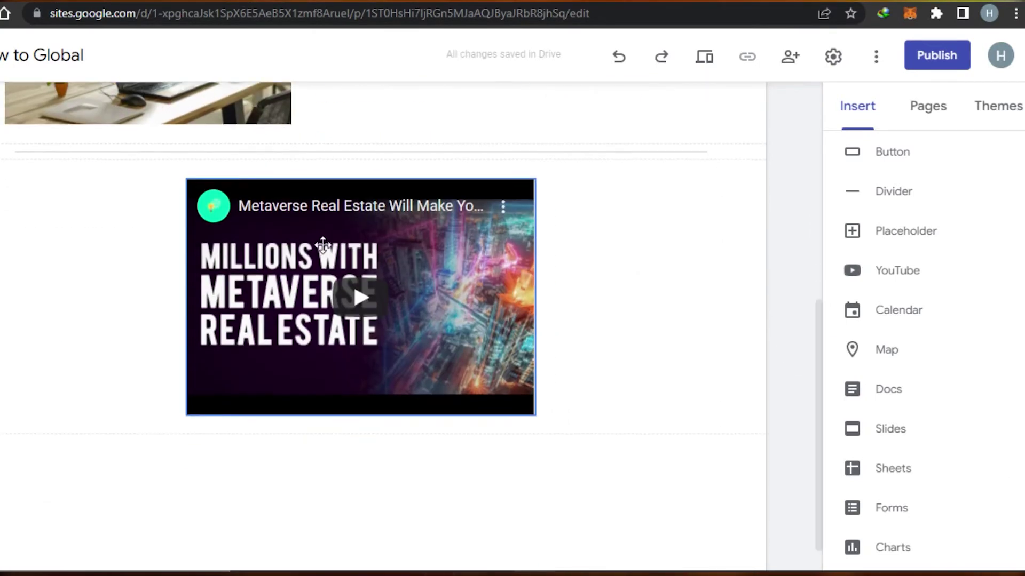
pyautogui.click(9, 255)
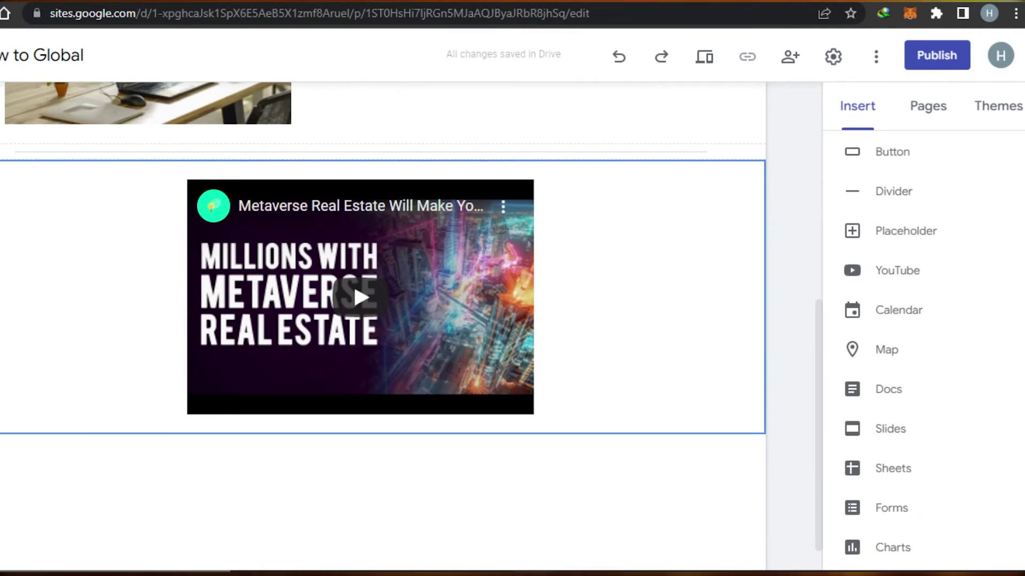
pyautogui.click(2, 269)
pyautogui.click(32, 373)
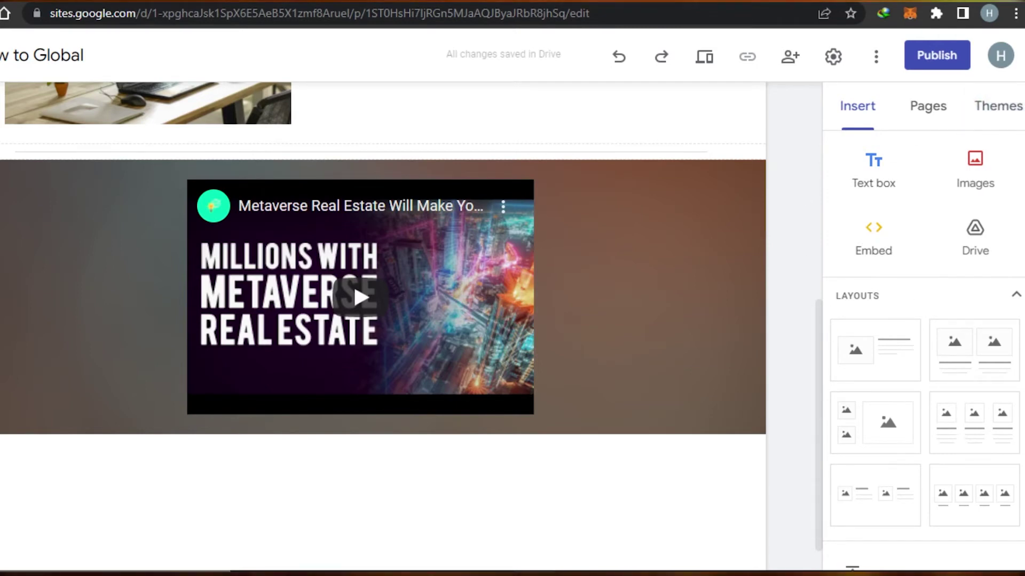
# Add a divider below the video section, then insert a centered, linked button named "Watch Now" beneath it.
pyautogui.scroll(-5, 907, 283)
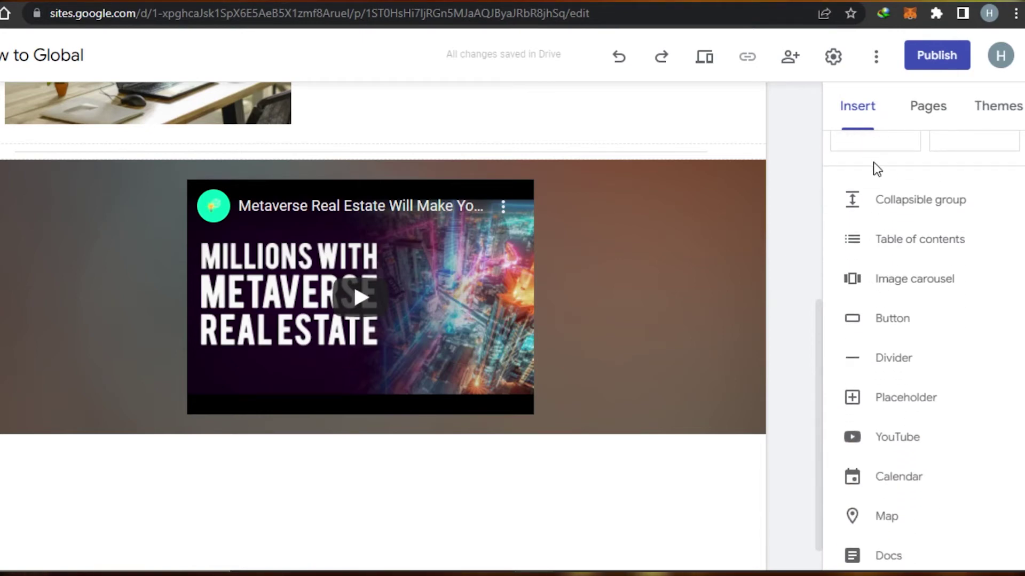
pyautogui.click(880, 367)
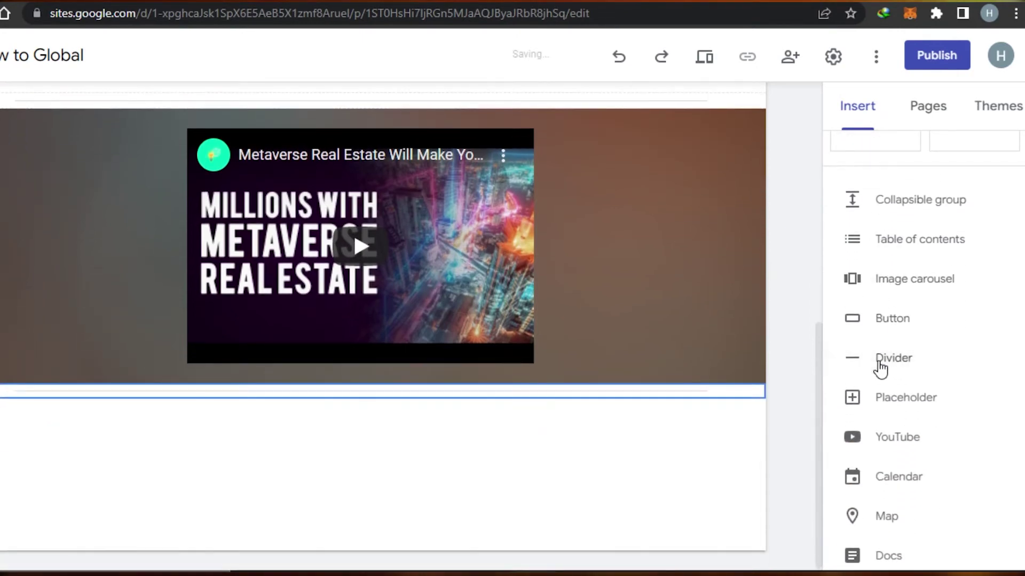
pyautogui.click(877, 319)
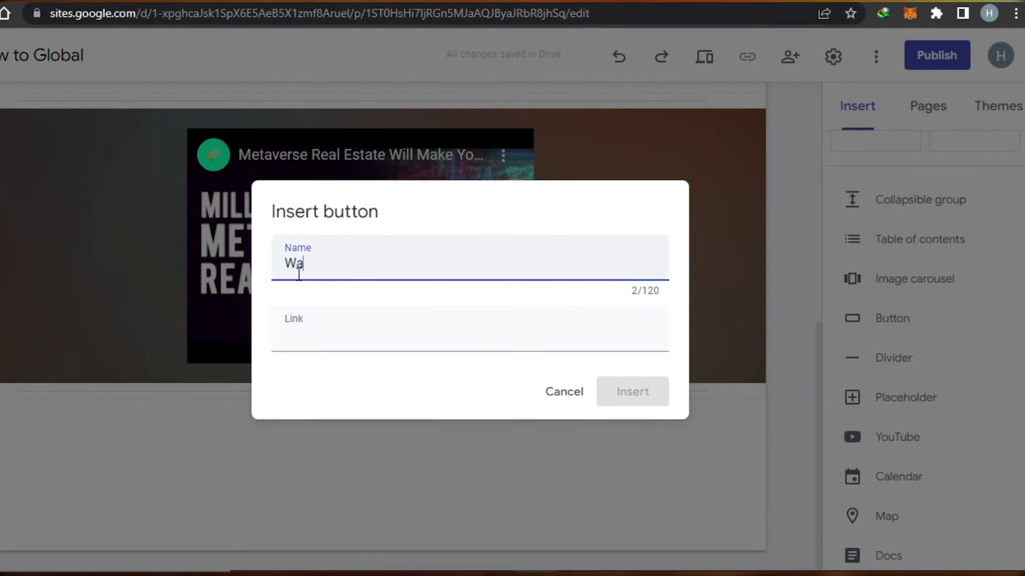
pyautogui.write('Watch Now')
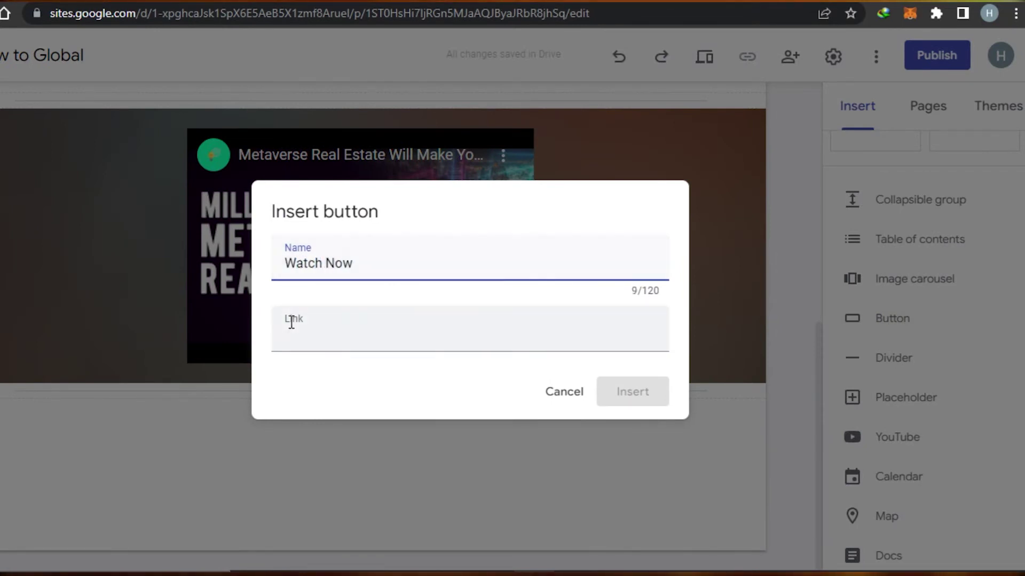
pyautogui.rightClick(303, 336)
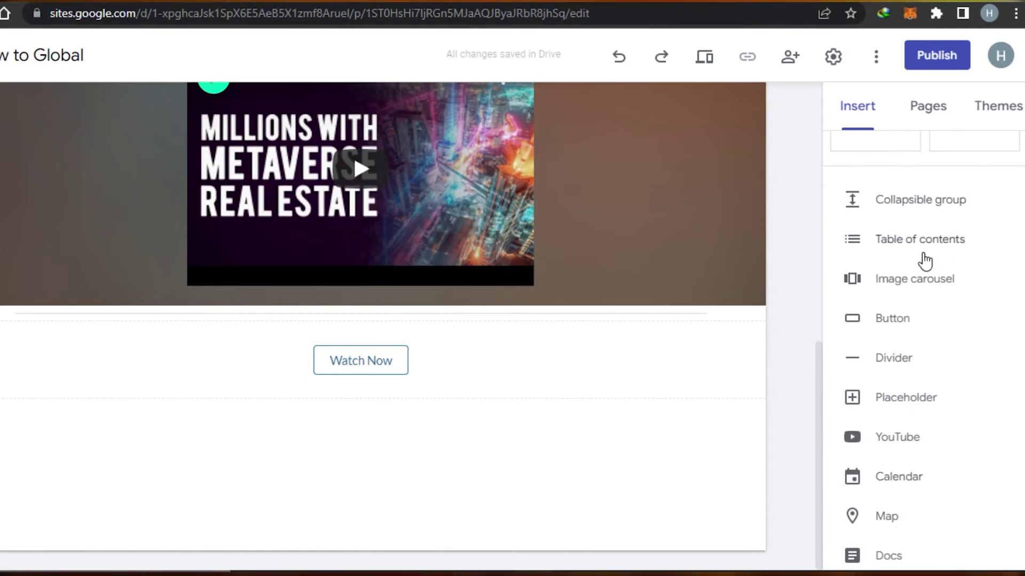
# Add a new page named "Contact page" to the site.
pyautogui.scroll(4, 923, 320)
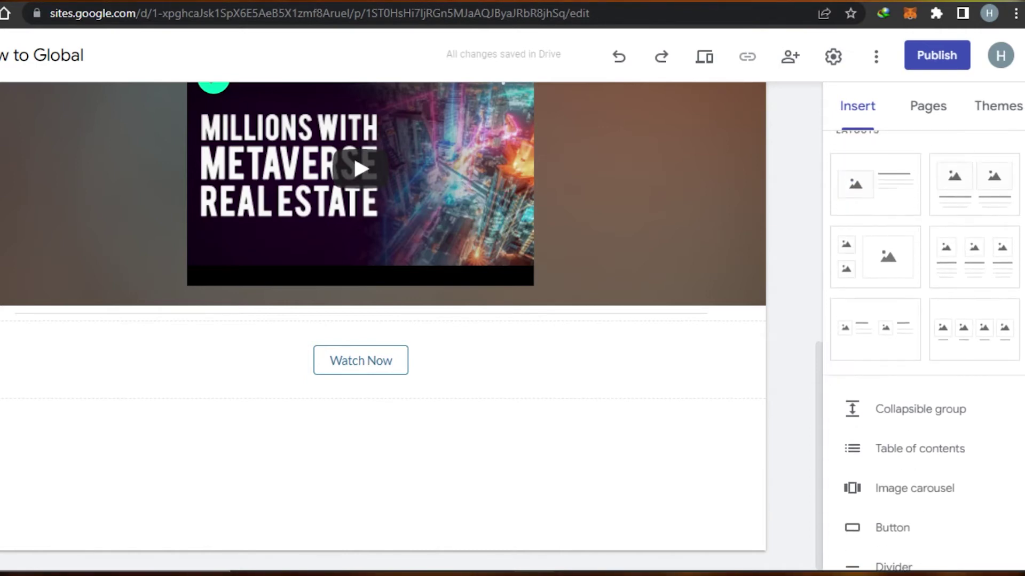
pyautogui.scroll(-7, 924, 320)
pyautogui.scroll(5, 923, 321)
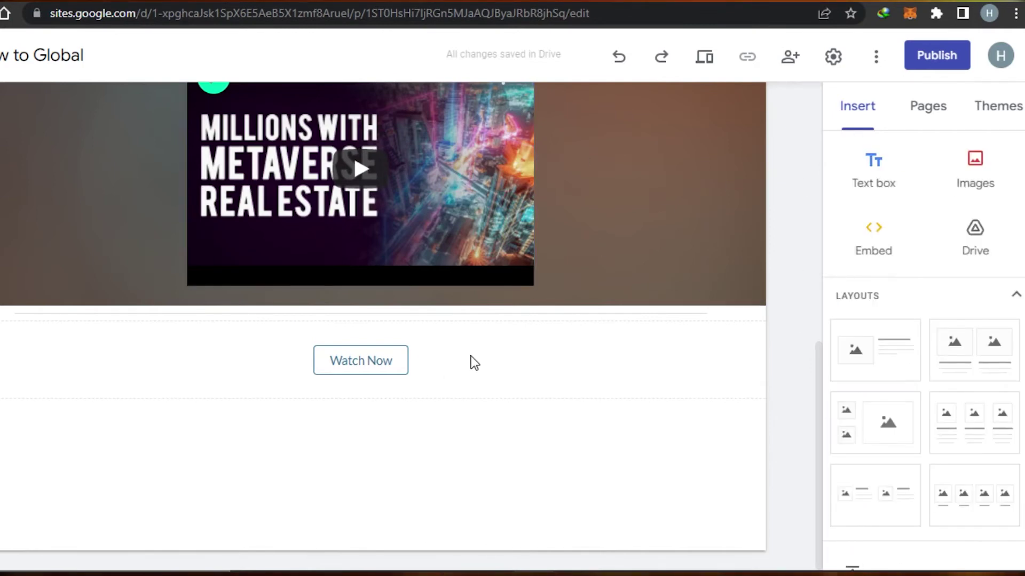
pyautogui.click(933, 107)
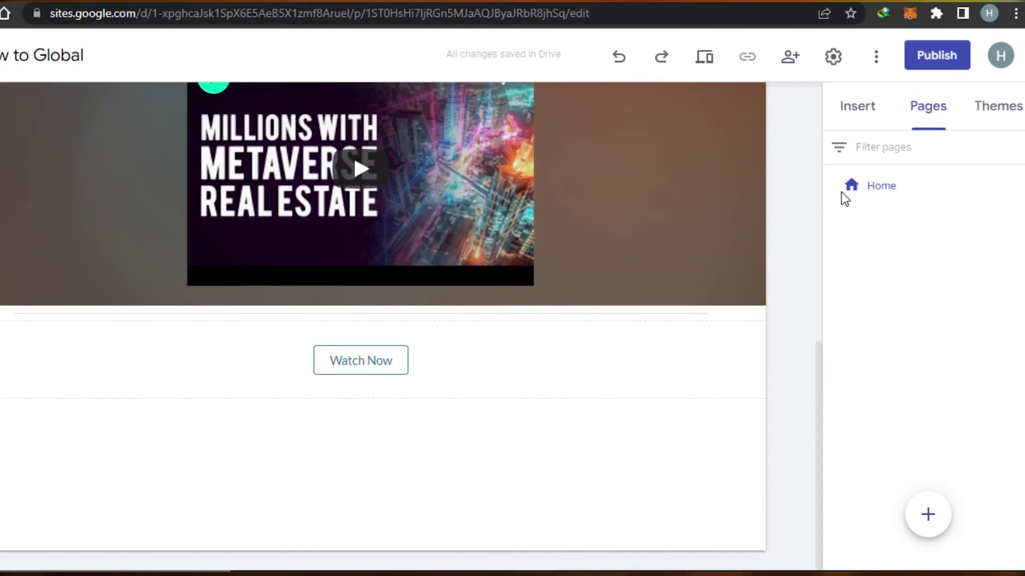
pyautogui.click(929, 528)
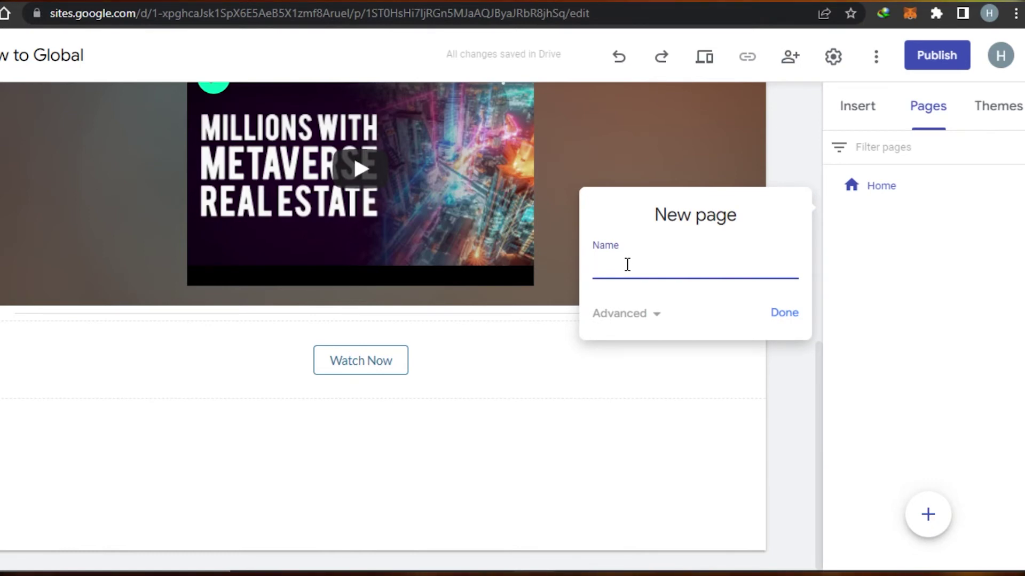
pyautogui.write('Contact page')
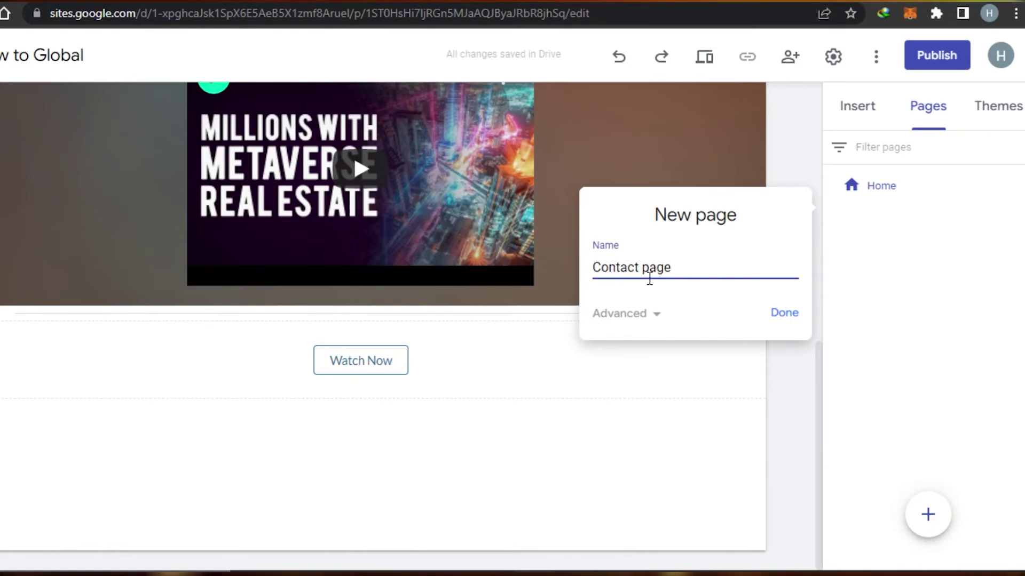
pyautogui.click(783, 314)
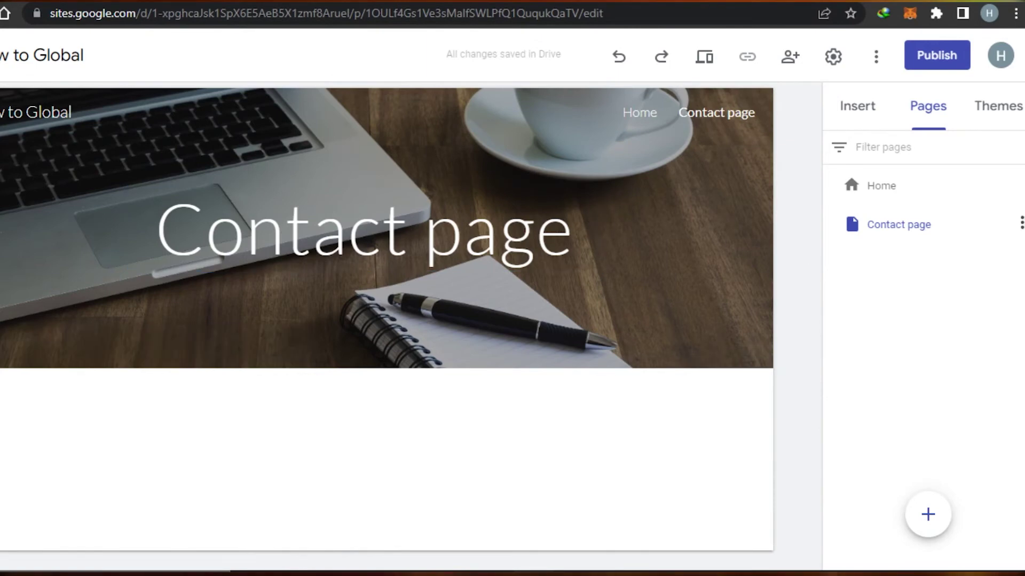
# View the Home page, then return to the Contact page and change its header image to the colorful paper strips photo.
pyautogui.click(878, 192)
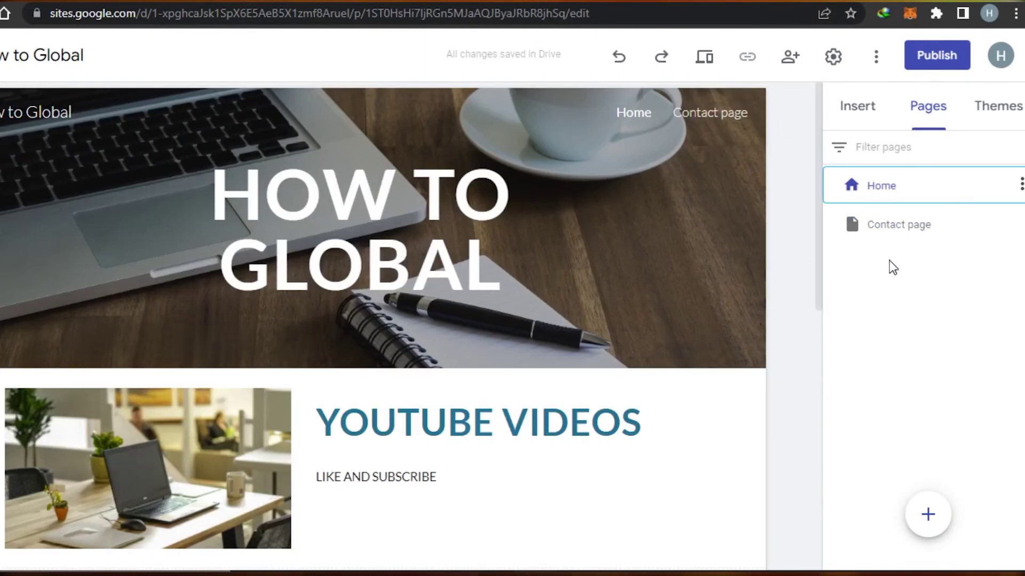
pyautogui.click(894, 228)
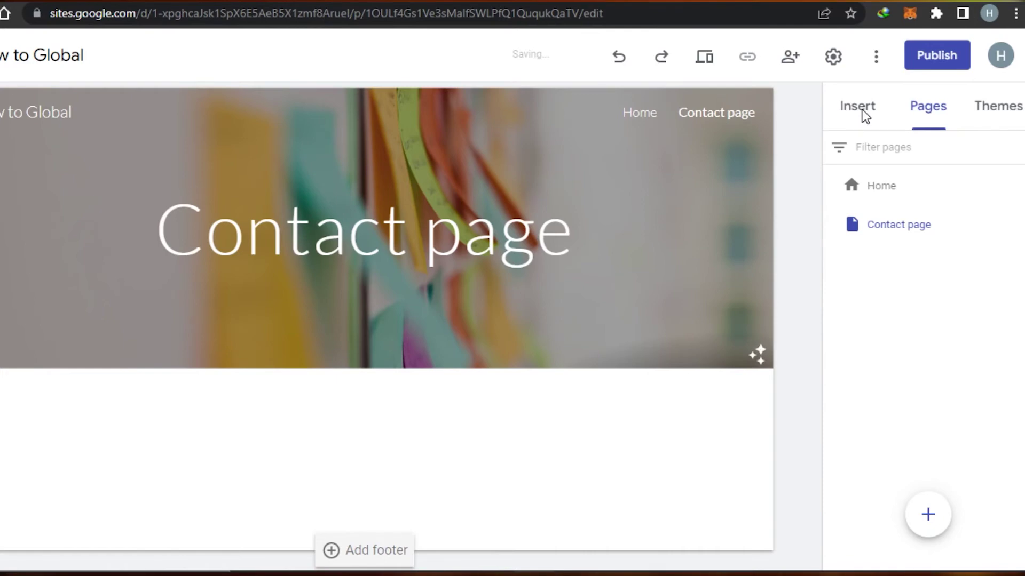
pyautogui.click(865, 115)
pyautogui.scroll(-10, 894, 112)
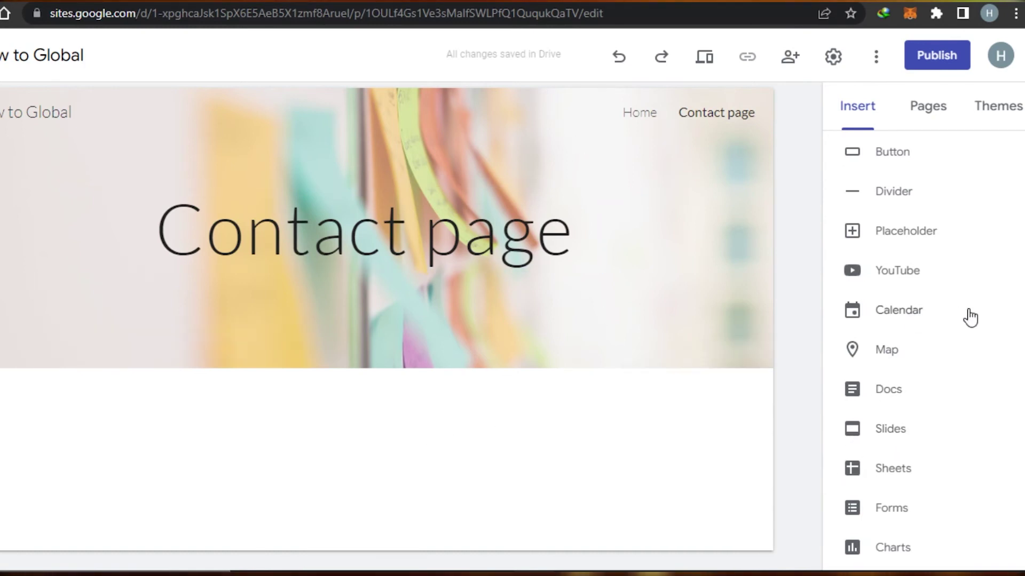
pyautogui.scroll(7, 923, 331)
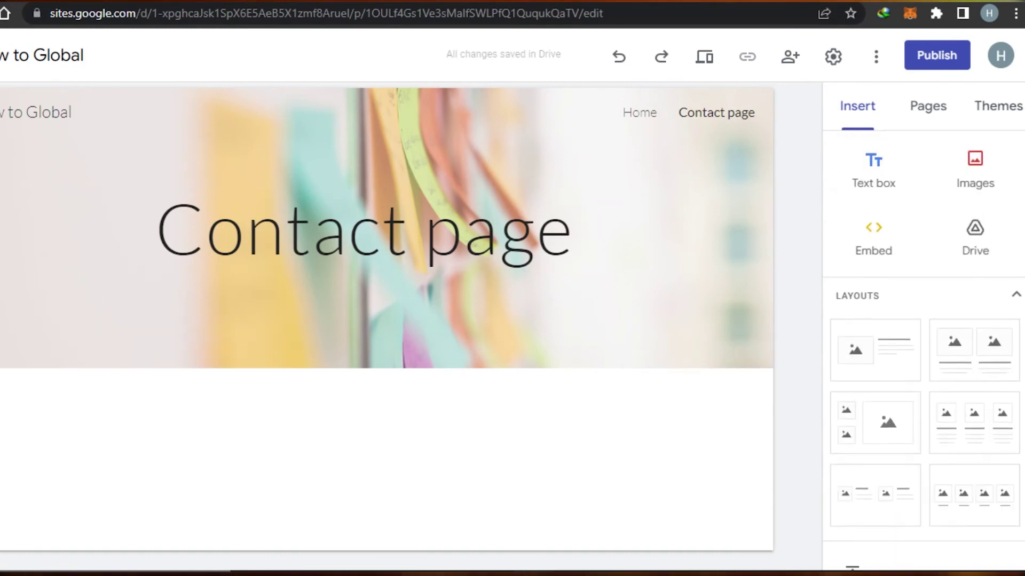
# Look through the themes created by Google and apply the Diplomat theme to the site.
pyautogui.click(998, 107)
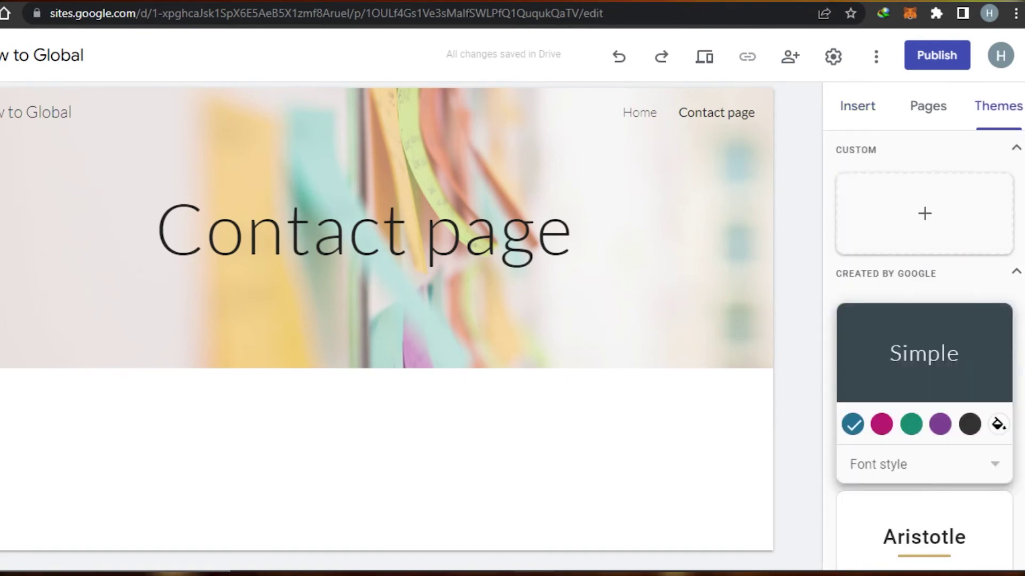
pyautogui.scroll(-4, 923, 347)
pyautogui.scroll(3, 844, 211)
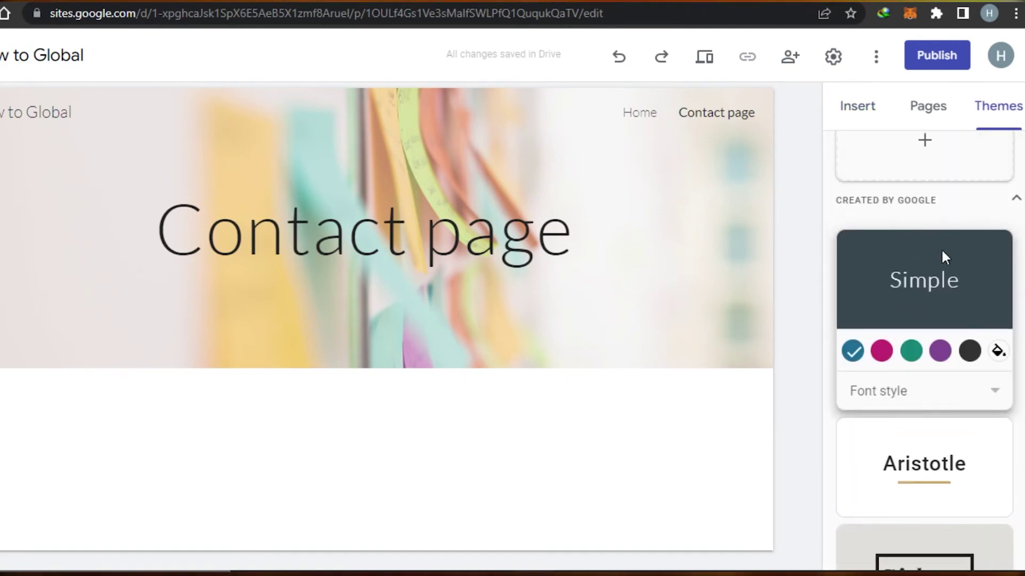
pyautogui.scroll(-3, 923, 347)
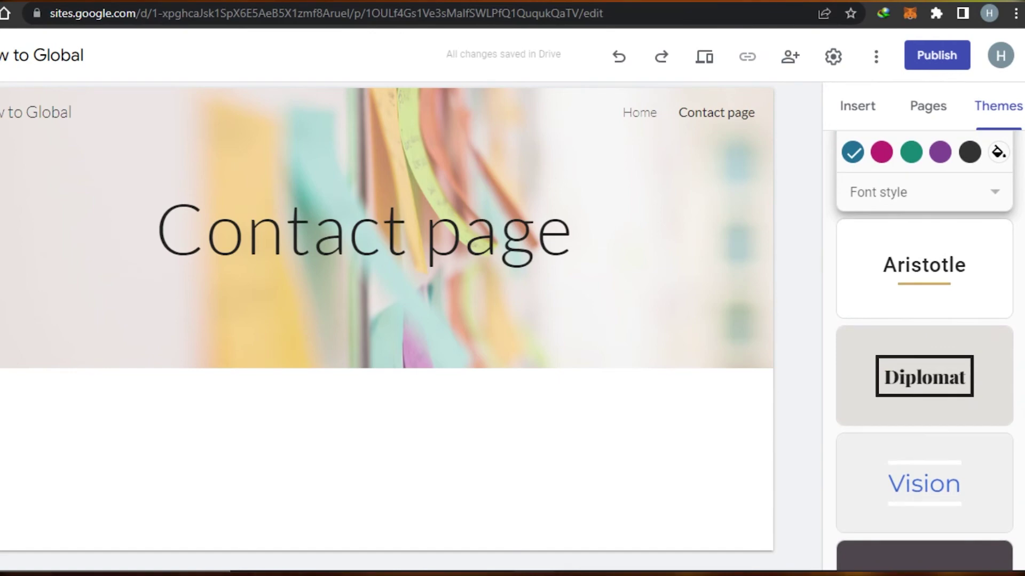
pyautogui.scroll(-3, 923, 347)
pyautogui.scroll(3, 923, 347)
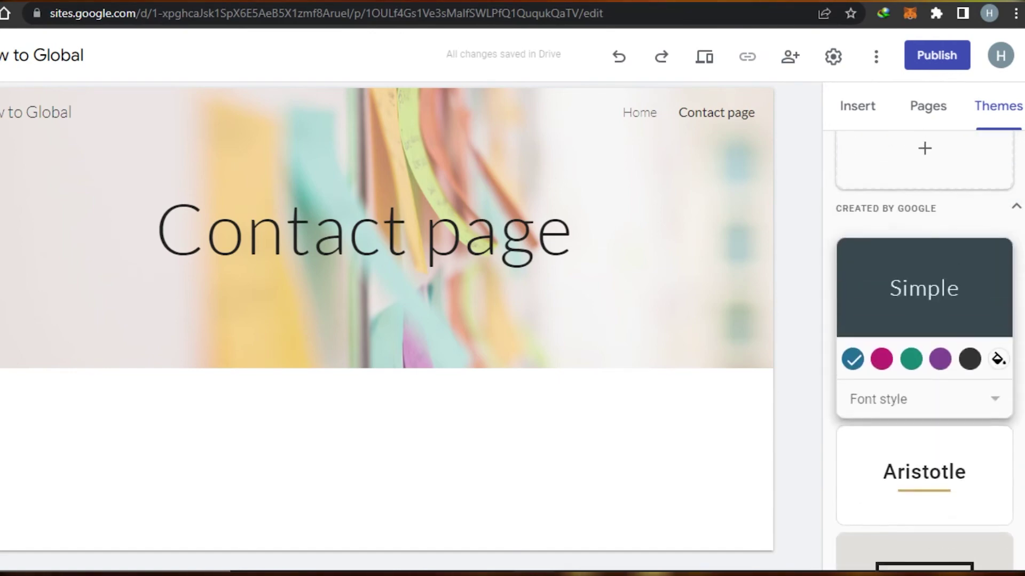
pyautogui.scroll(-3, 923, 347)
pyautogui.scroll(1, 996, 318)
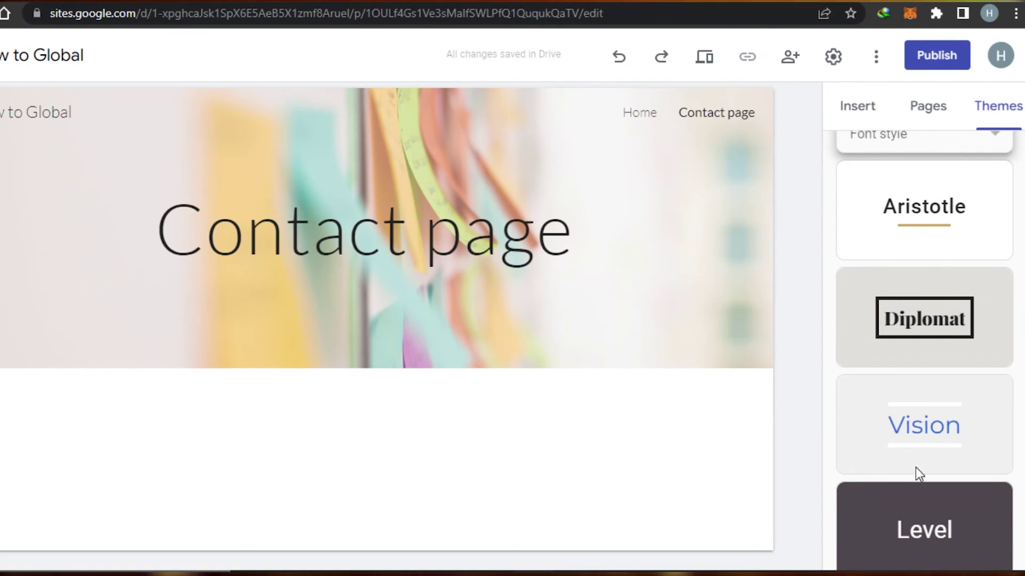
pyautogui.scroll(6, 890, 295)
pyautogui.scroll(-8, 890, 295)
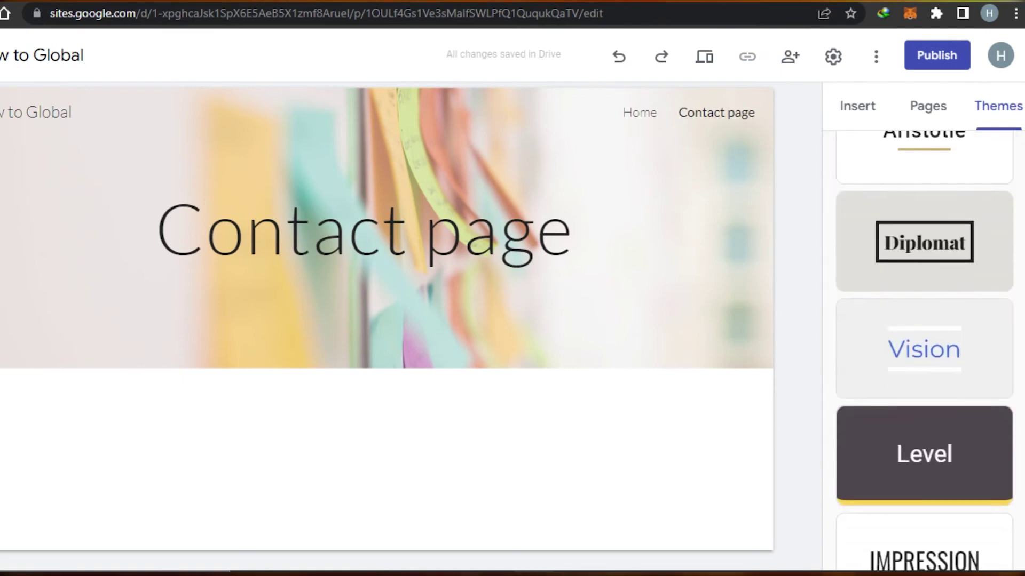
pyautogui.click(881, 243)
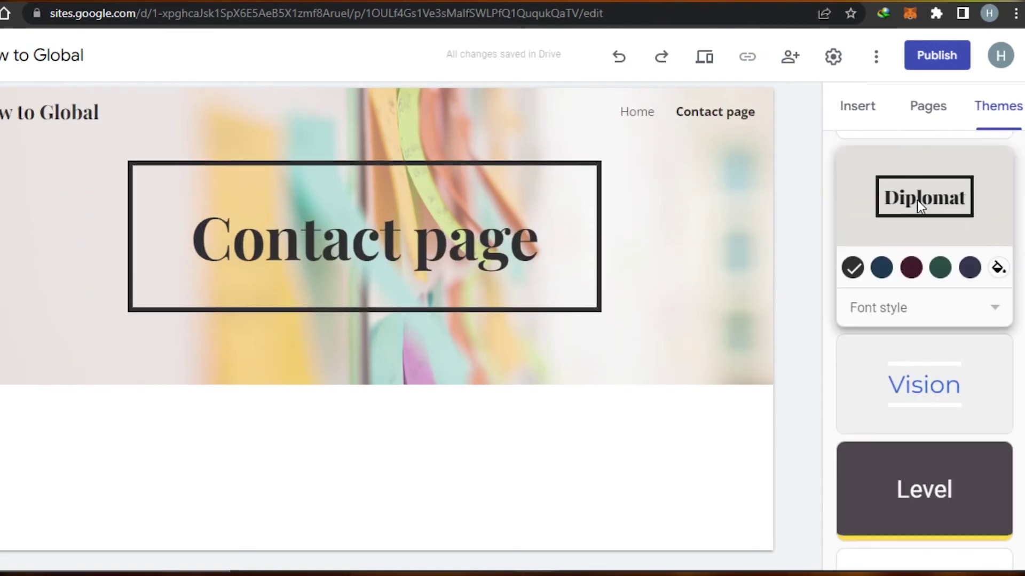
# Open the Home page and review its header, image, video and button sections with the Diplomat theme.
pyautogui.scroll(2, 974, 323)
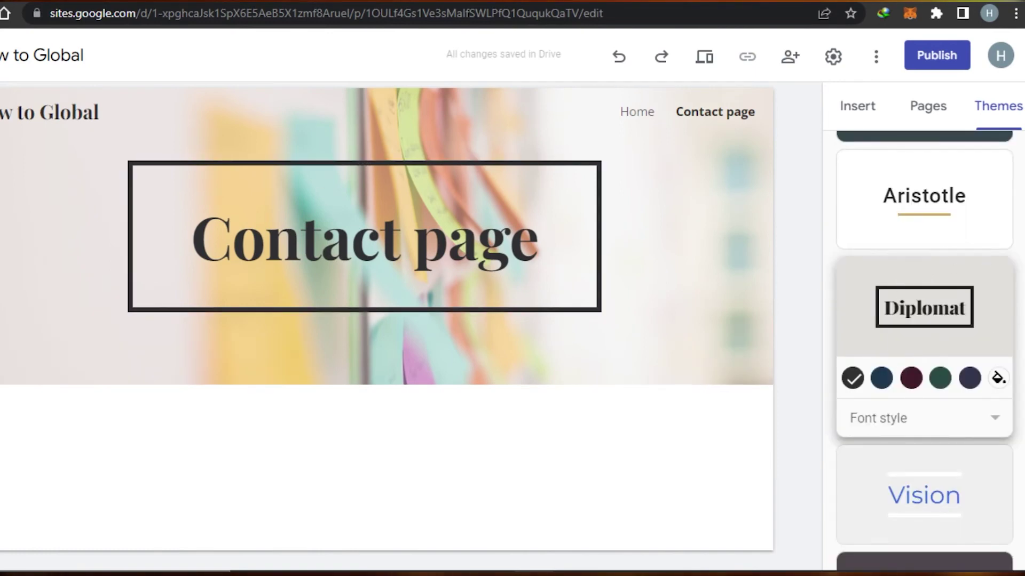
pyautogui.scroll(5, 924, 347)
pyautogui.click(924, 126)
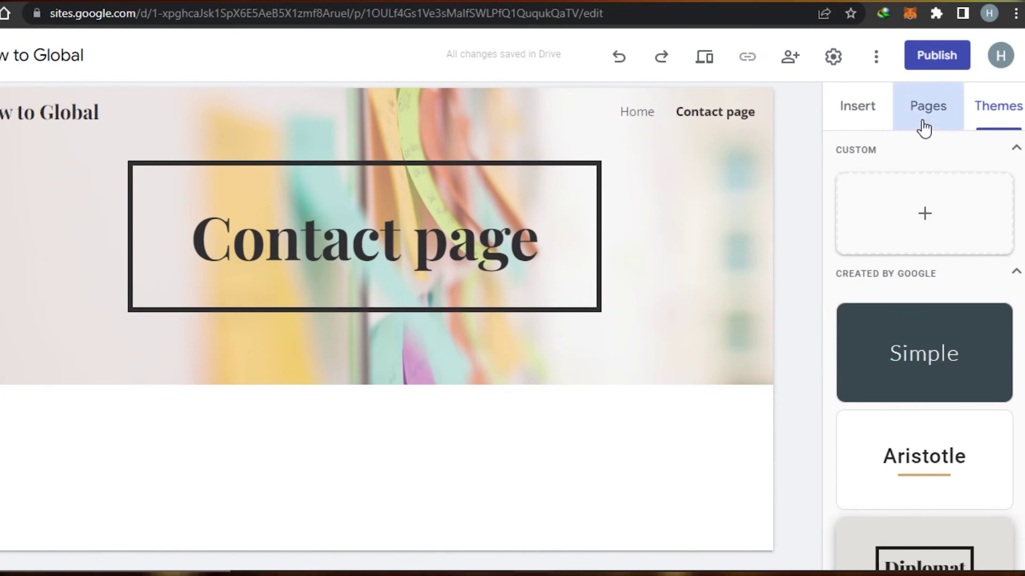
pyautogui.click(890, 201)
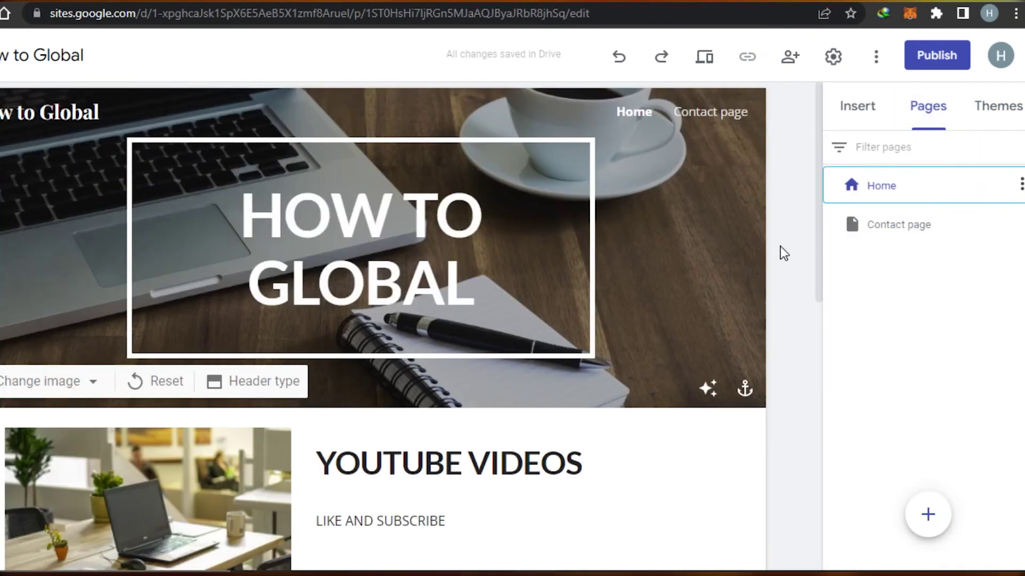
pyautogui.moveTo(815, 204); pyautogui.dragTo(811, 389)
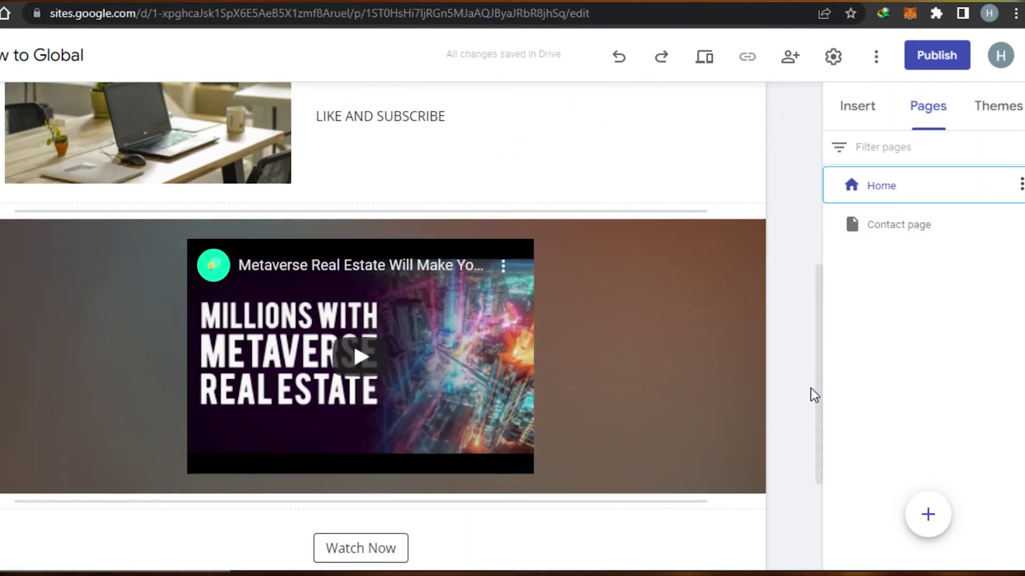
pyautogui.moveTo(824, 342); pyautogui.dragTo(815, 446)
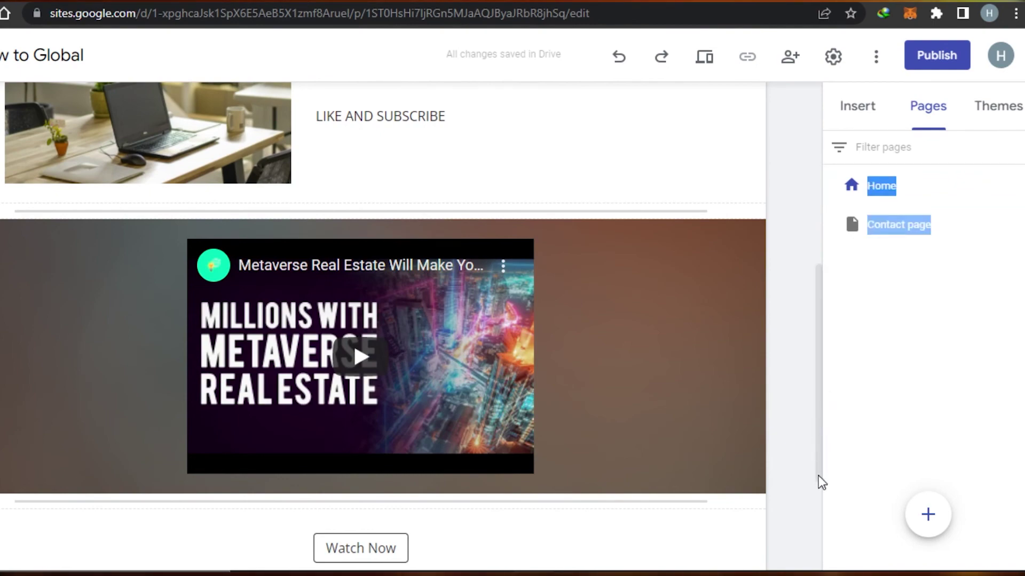
pyautogui.moveTo(818, 457); pyautogui.dragTo(816, 251)
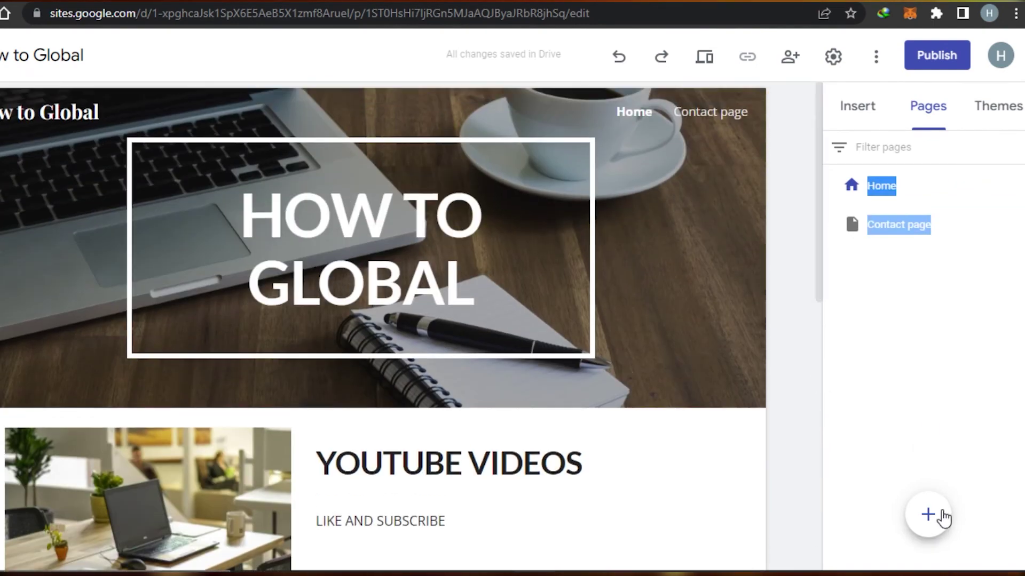
pyautogui.moveTo(937, 529)
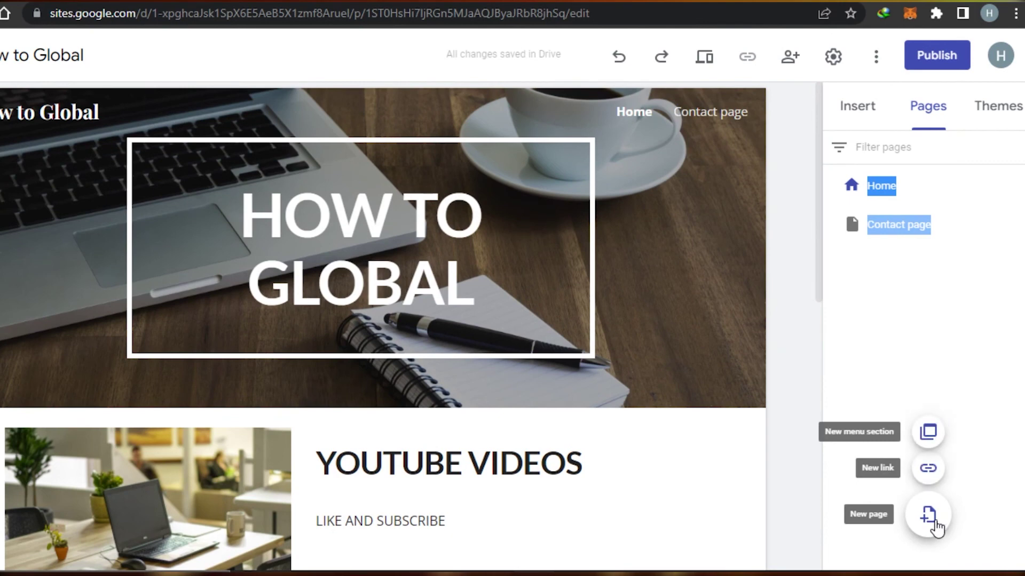
pyautogui.click(929, 434)
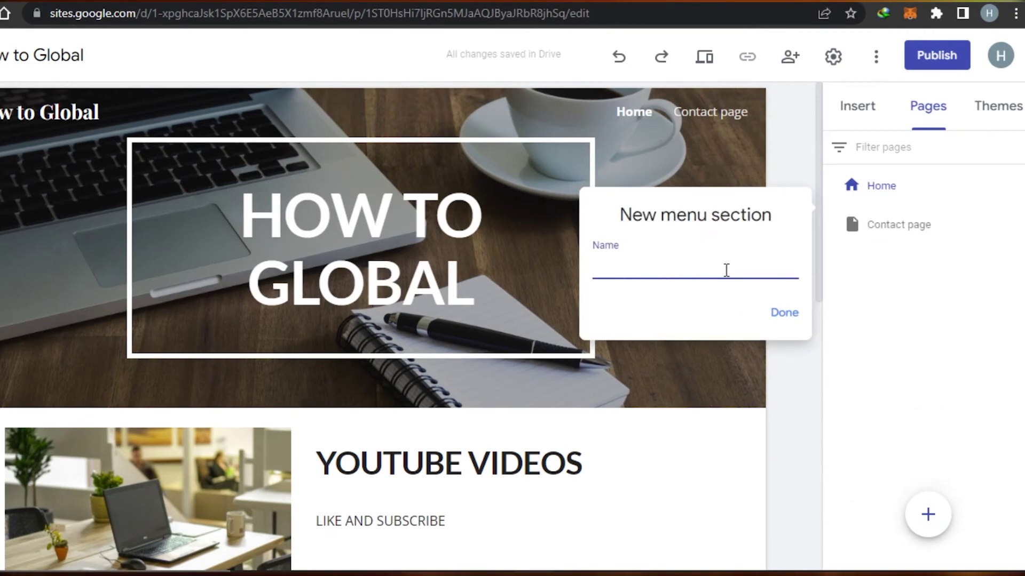
pyautogui.click(786, 315)
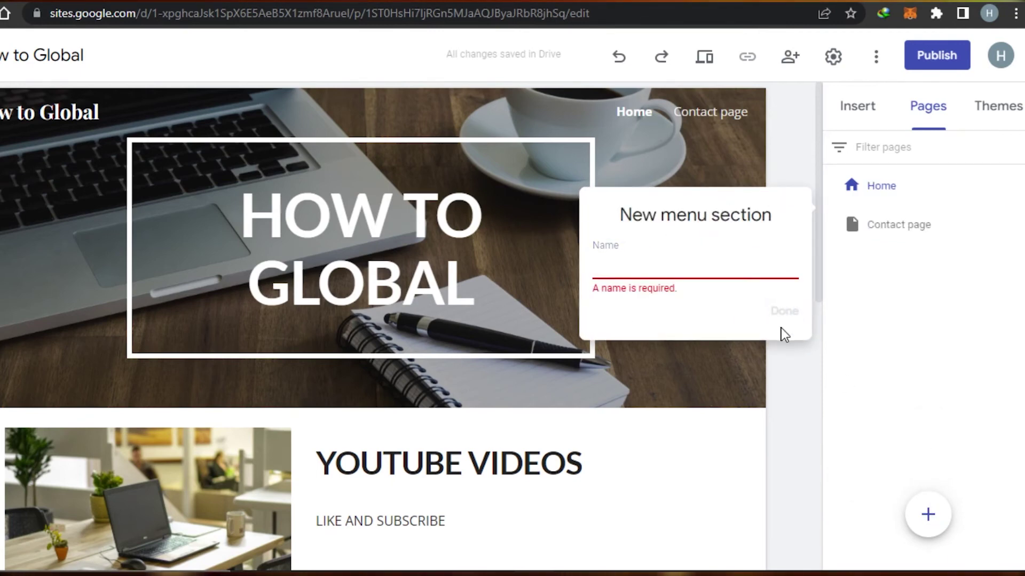
pyautogui.click(804, 393)
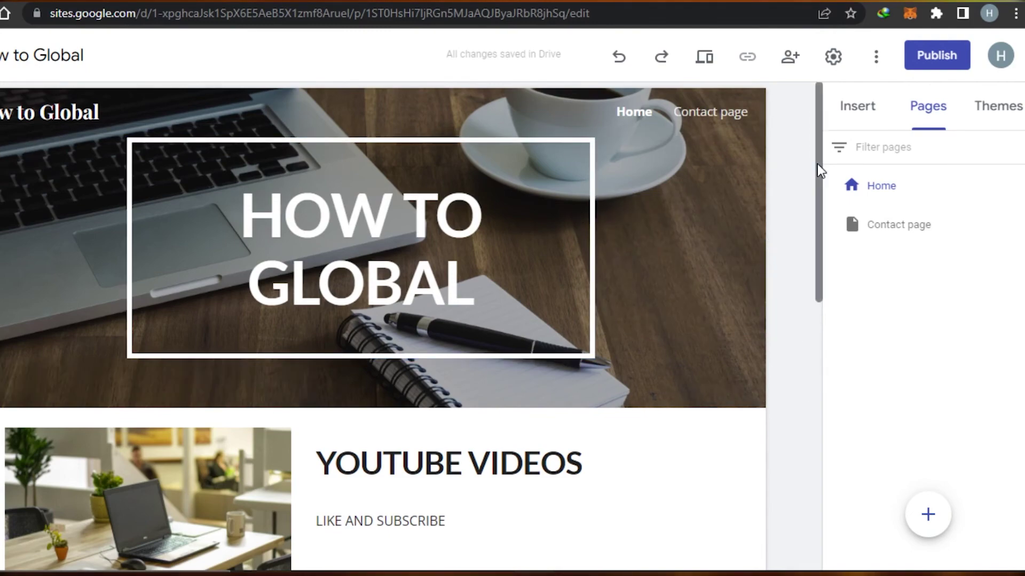
# Preview the site and examine the Home page from its header down to the Watch Now button.
pyautogui.moveTo(817, 164); pyautogui.dragTo(782, 392)
pyautogui.scroll(10, 790, 342)
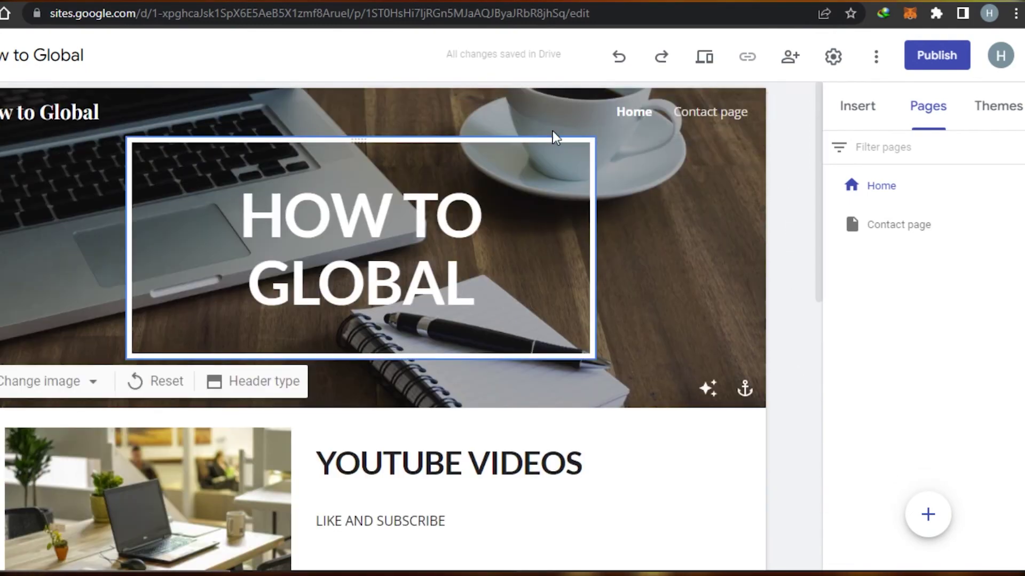
pyautogui.click(705, 59)
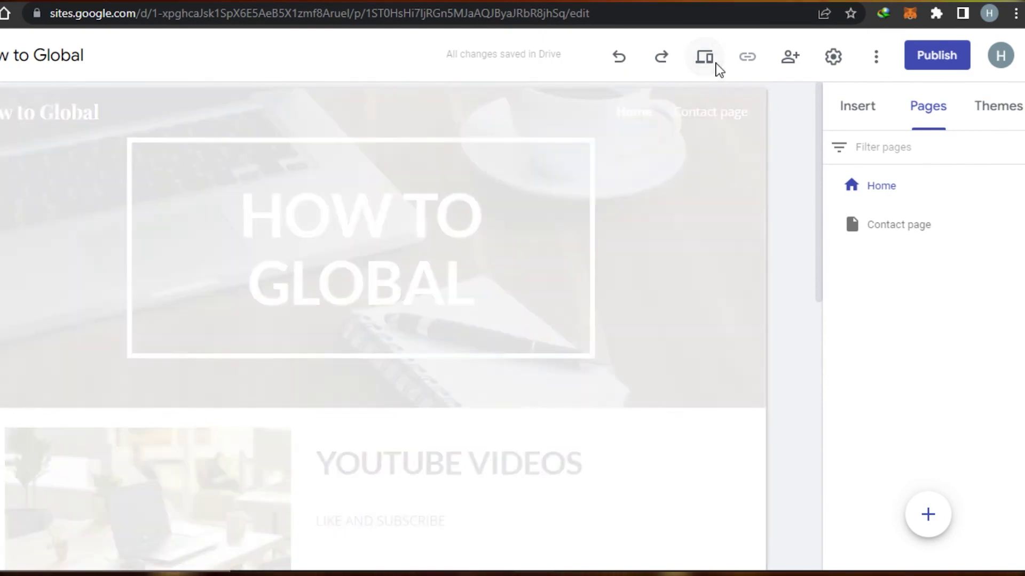
pyautogui.scroll(-8, 1016, 221)
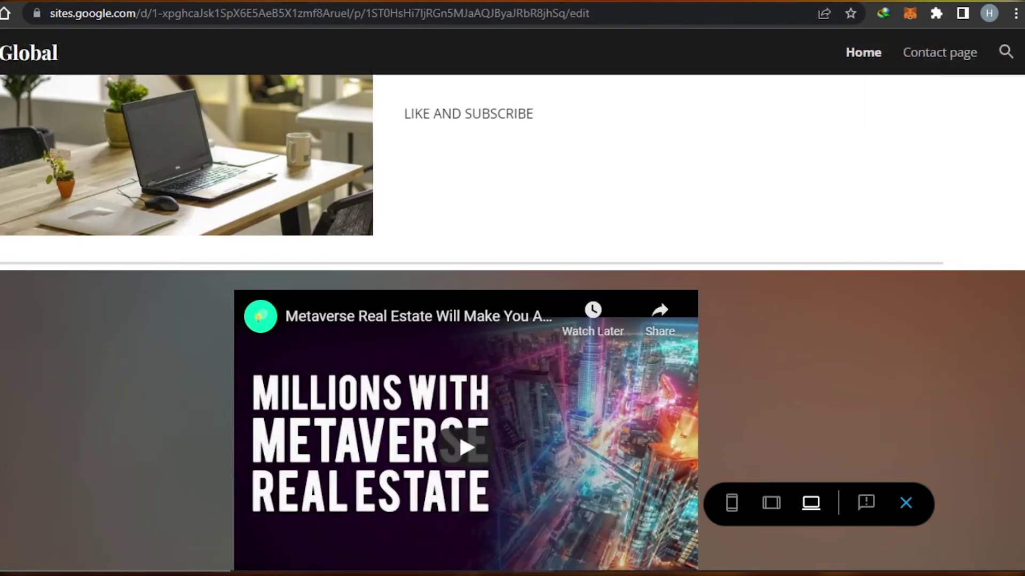
pyautogui.scroll(8, 512, 326)
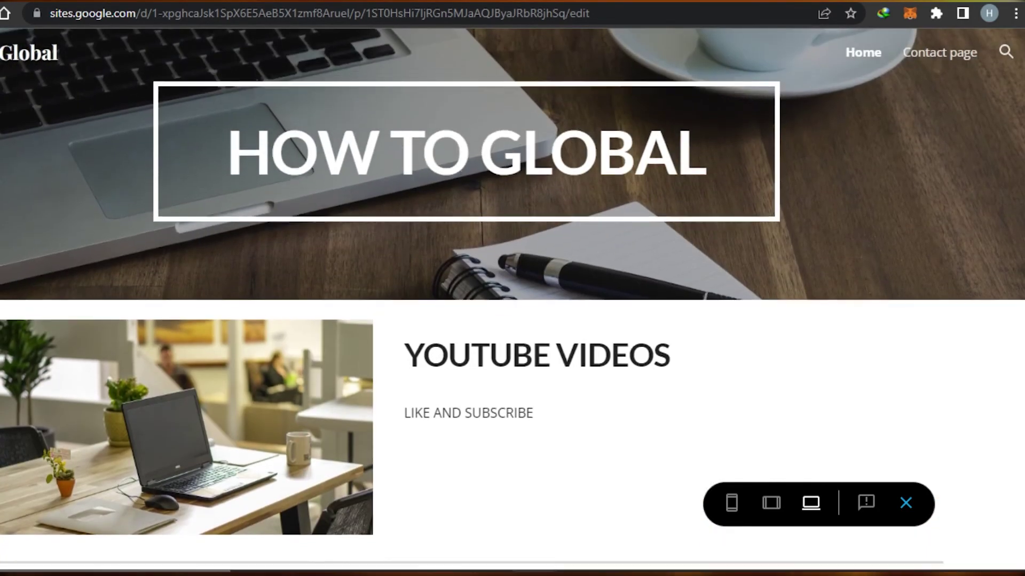
pyautogui.scroll(-8, 513, 326)
pyautogui.scroll(8, 512, 326)
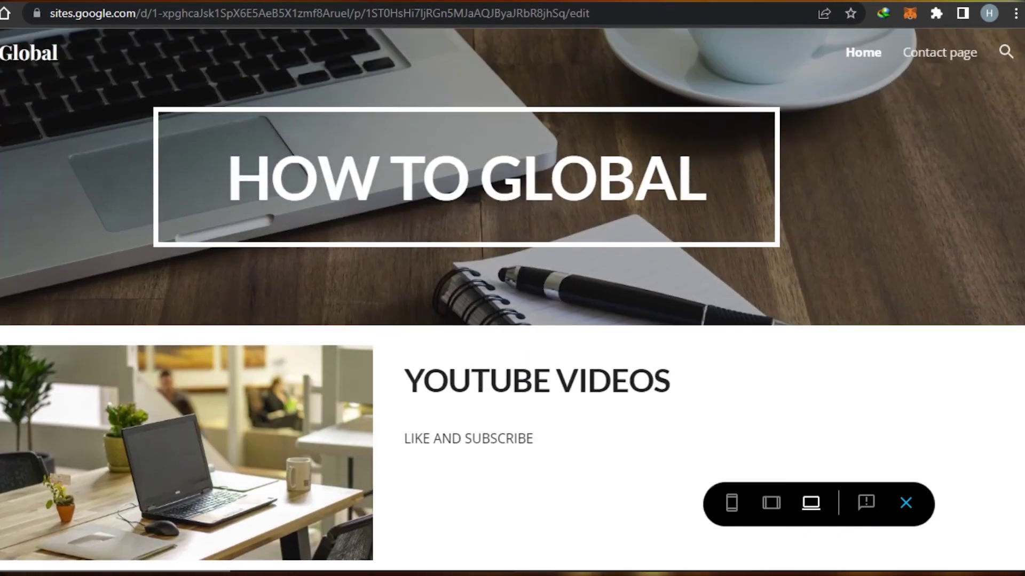
pyautogui.scroll(-1, 458, 302)
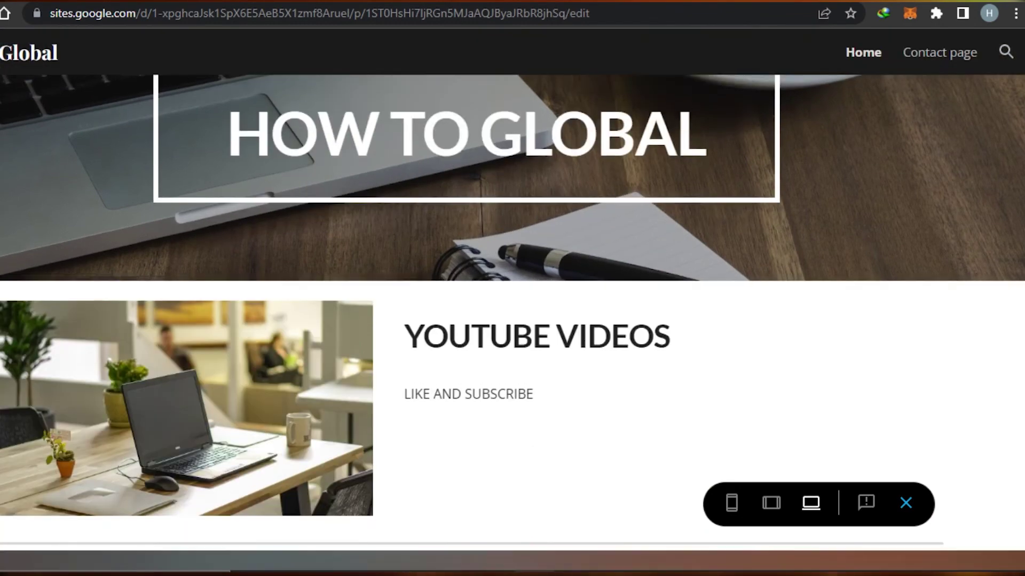
pyautogui.scroll(1, 459, 303)
pyautogui.scroll(-8, 459, 303)
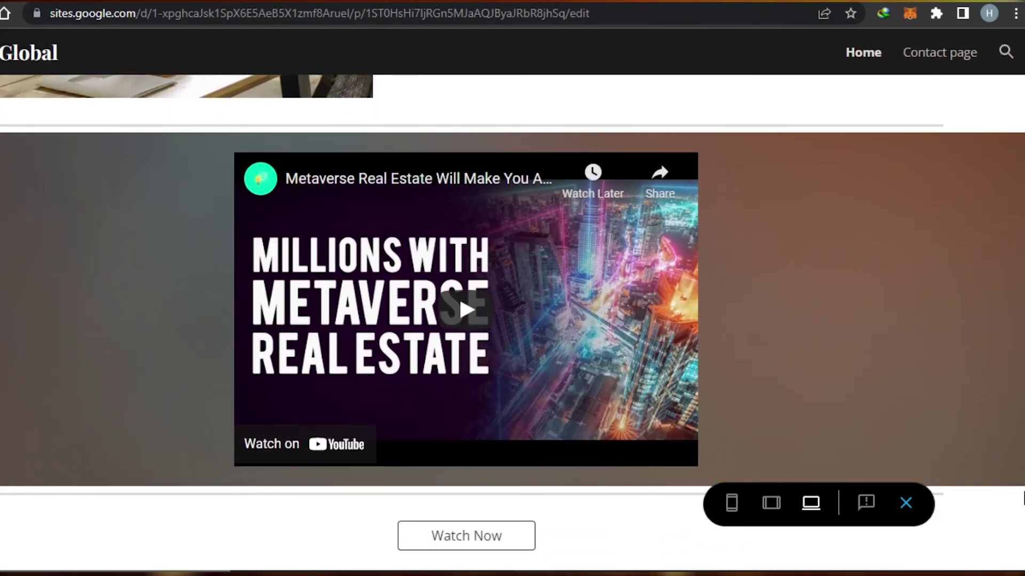
pyautogui.scroll(8, 459, 302)
pyautogui.scroll(1, 130, 199)
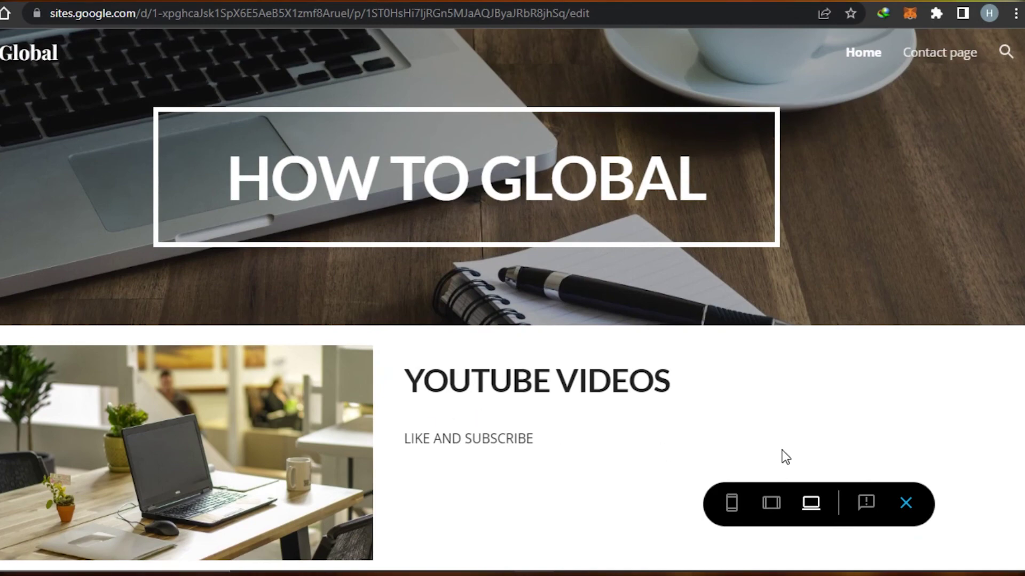
pyautogui.scroll(-7, 512, 299)
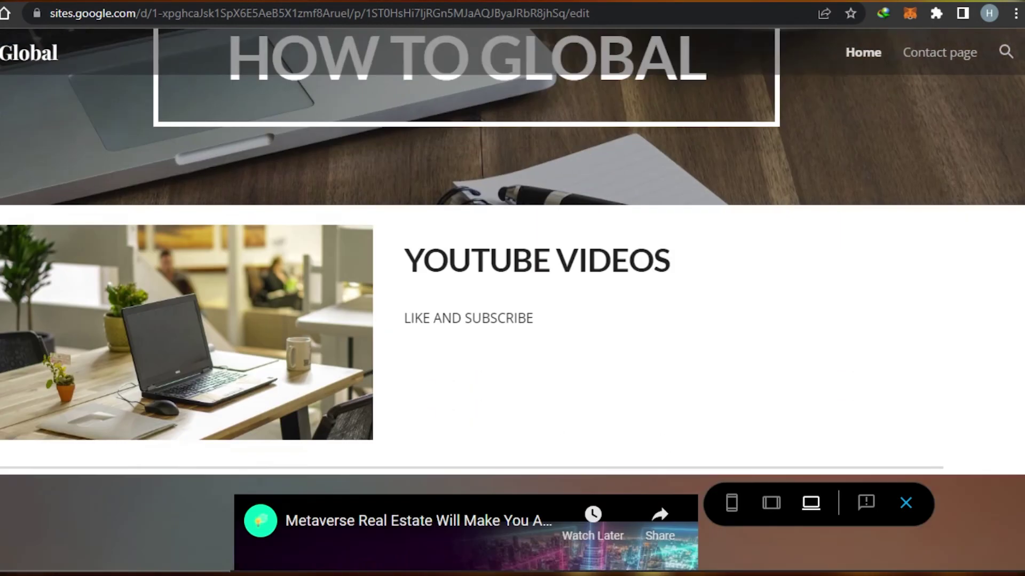
pyautogui.scroll(7, 512, 298)
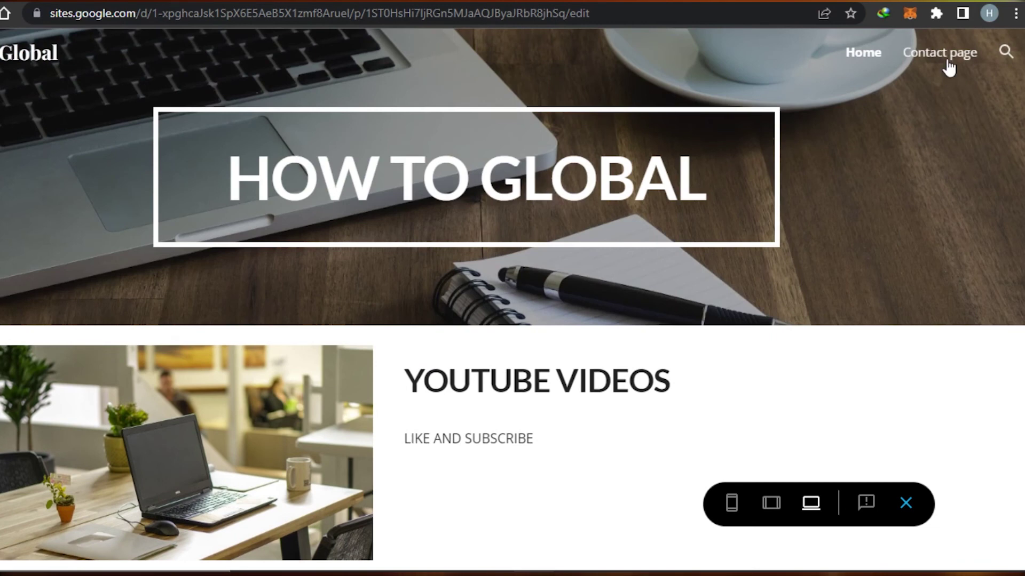
# View the Contact page in the preview, return to the Home page and exit the preview.
pyautogui.click(946, 57)
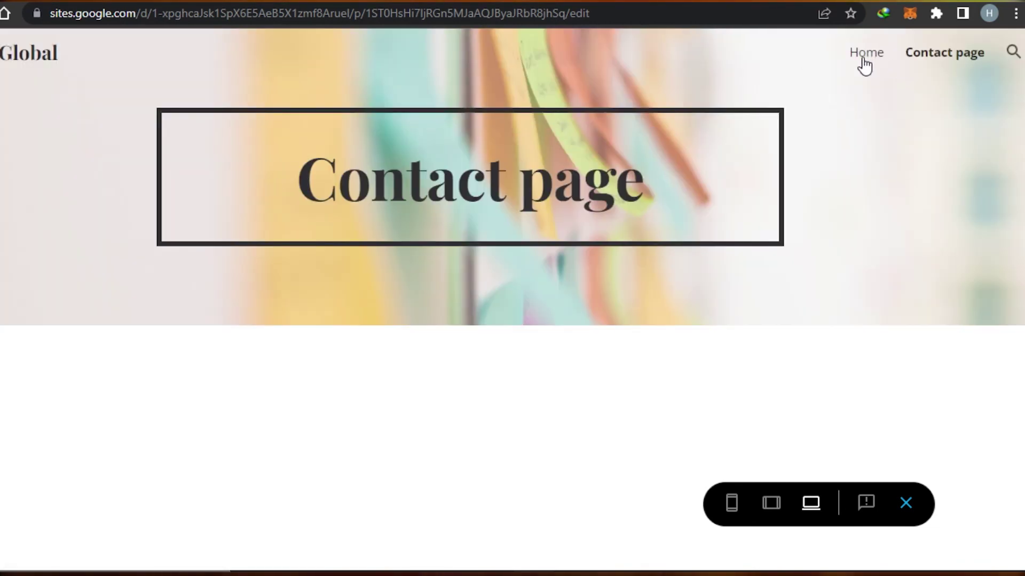
pyautogui.click(864, 59)
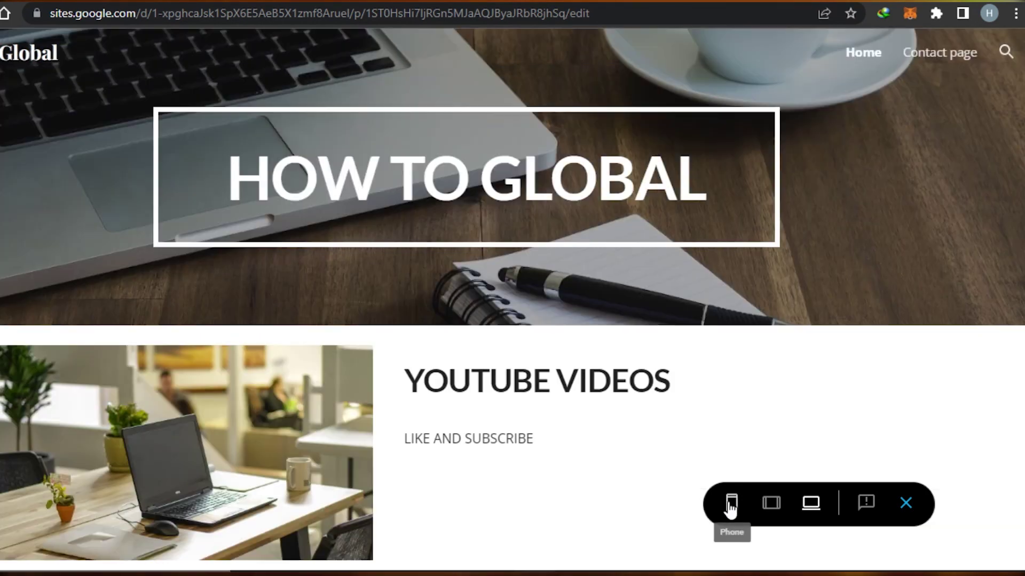
pyautogui.click(905, 505)
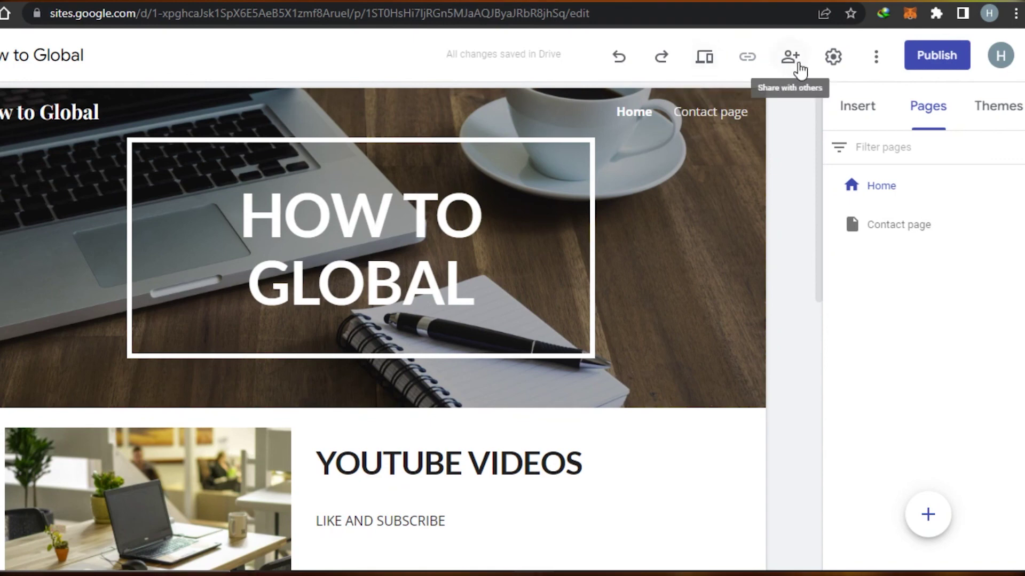
# View the site's navigation settings and close them without making changes.
pyautogui.click(832, 63)
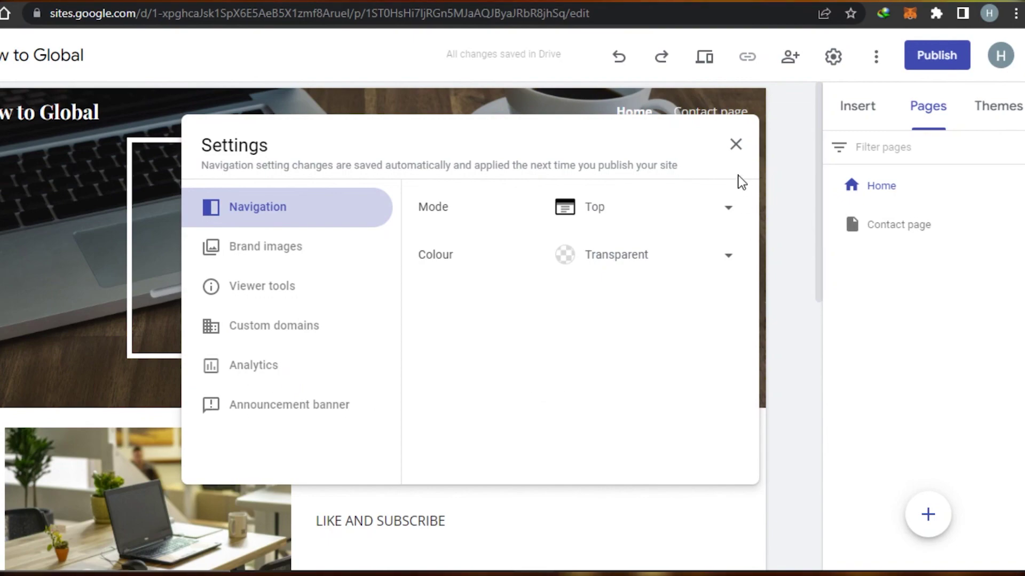
pyautogui.click(739, 143)
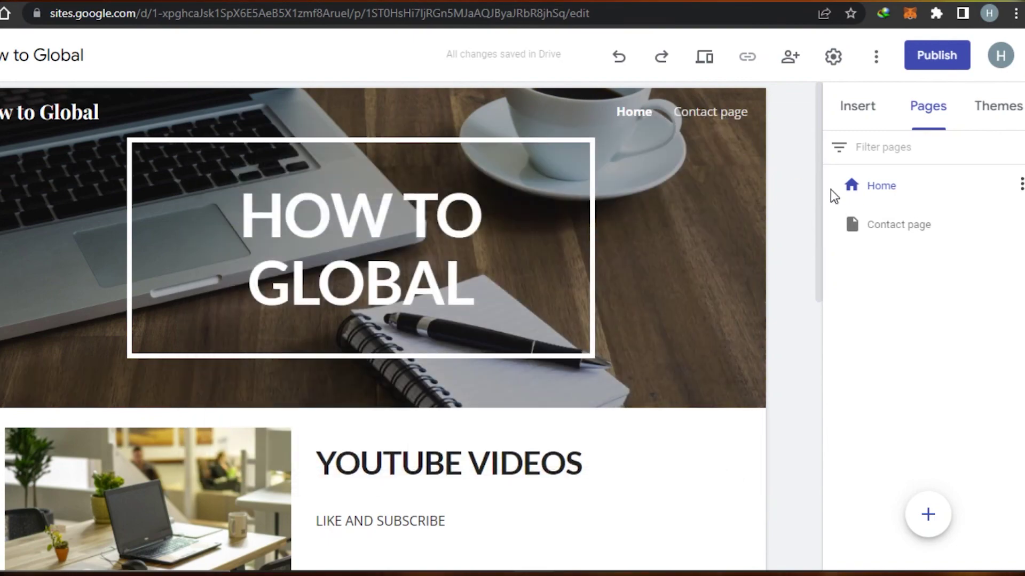
pyautogui.moveTo(819, 169); pyautogui.dragTo(819, 110)
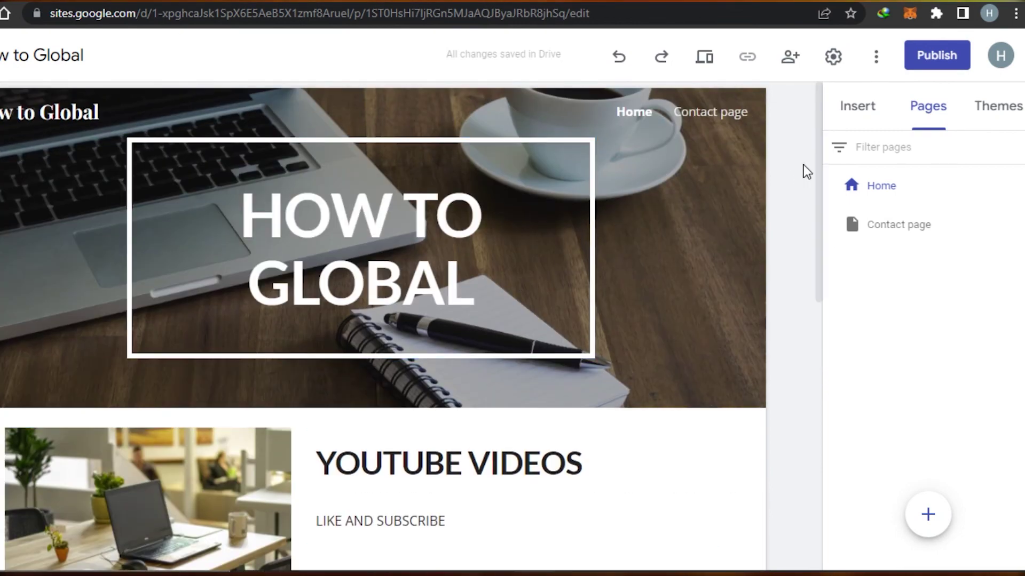
pyautogui.moveTo(819, 151); pyautogui.dragTo(841, 82)
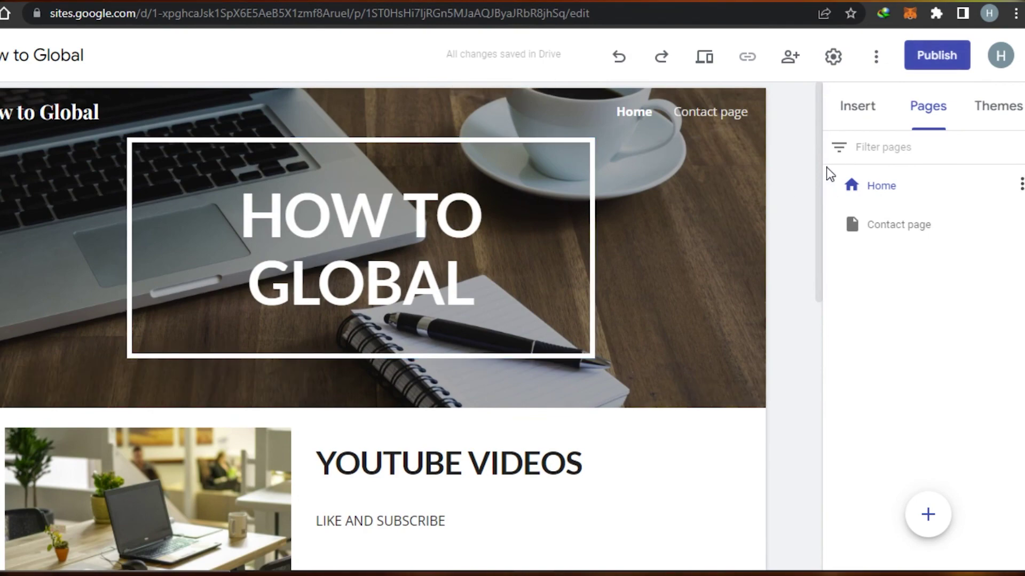
pyautogui.moveTo(819, 159)
pyautogui.mouseDown()
pyautogui.moveTo(805, 430)
pyautogui.moveTo(828, 155)
pyautogui.mouseUp()
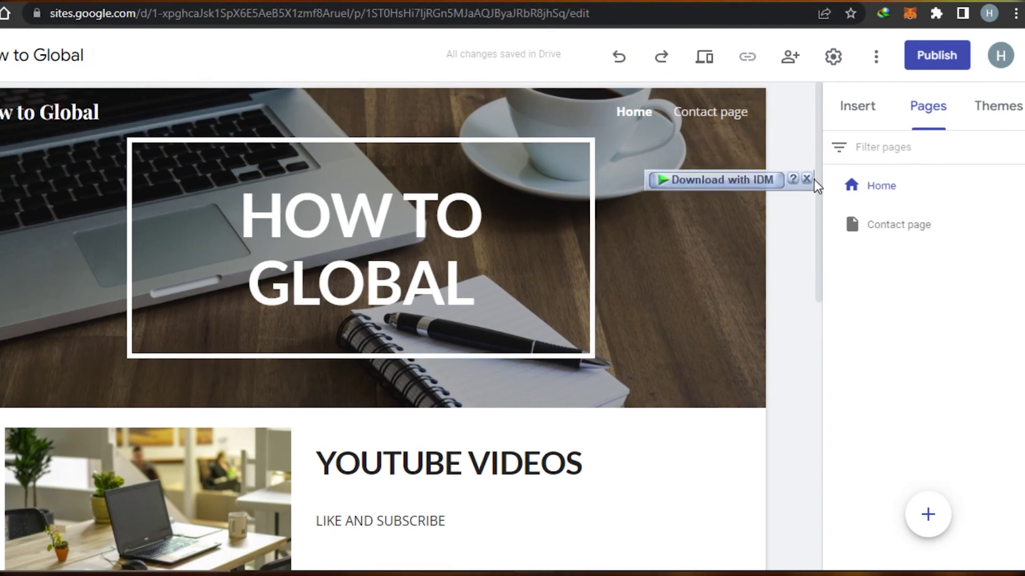
pyautogui.click(807, 179)
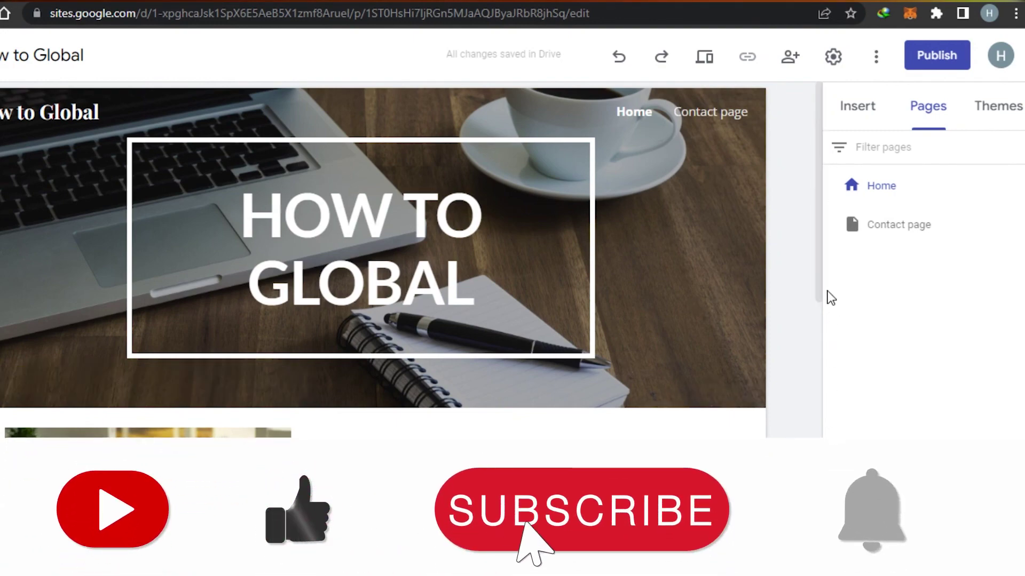
pyautogui.scroll(-6, 821, 274)
pyautogui.scroll(8, 825, 194)
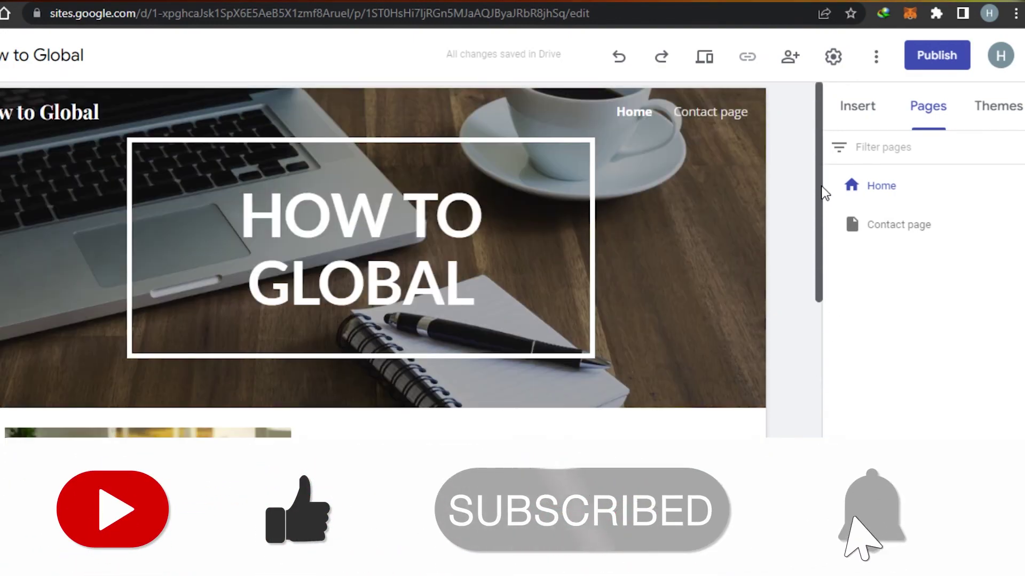
pyautogui.moveTo(823, 189)
pyautogui.mouseDown()
pyautogui.moveTo(837, 430)
pyautogui.moveTo(843, 186)
pyautogui.mouseUp()
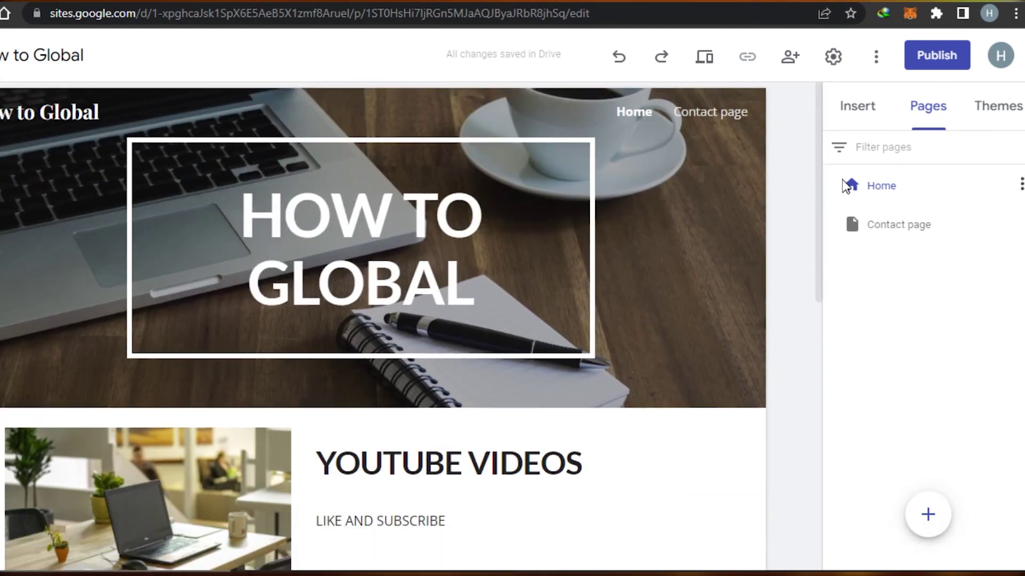